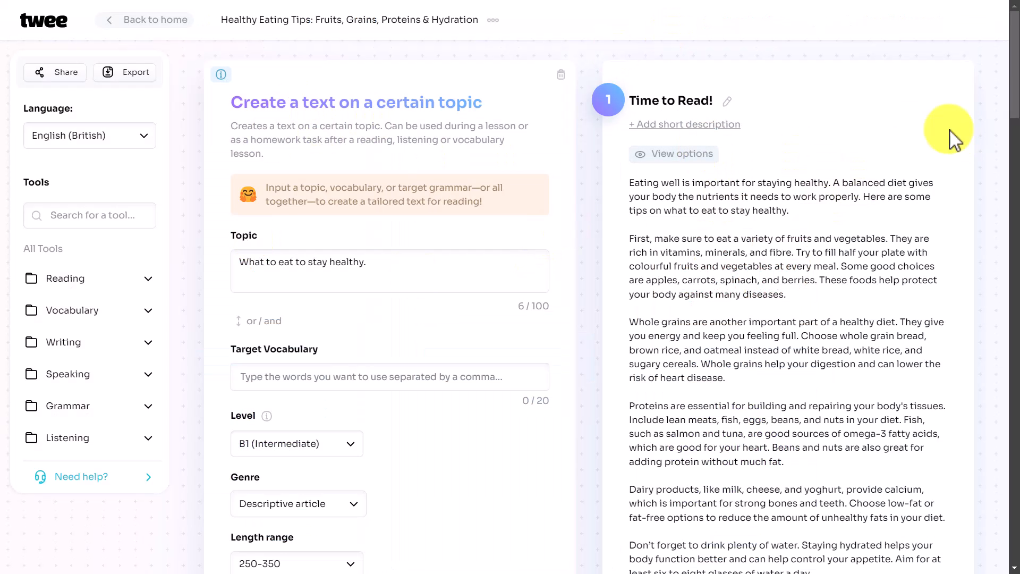
Export the healthy eating lesson to Google Forms and look through the sections of the resulting form.
drag(1013, 96, 1004, 27)
scroll(802, 319, down, 3)
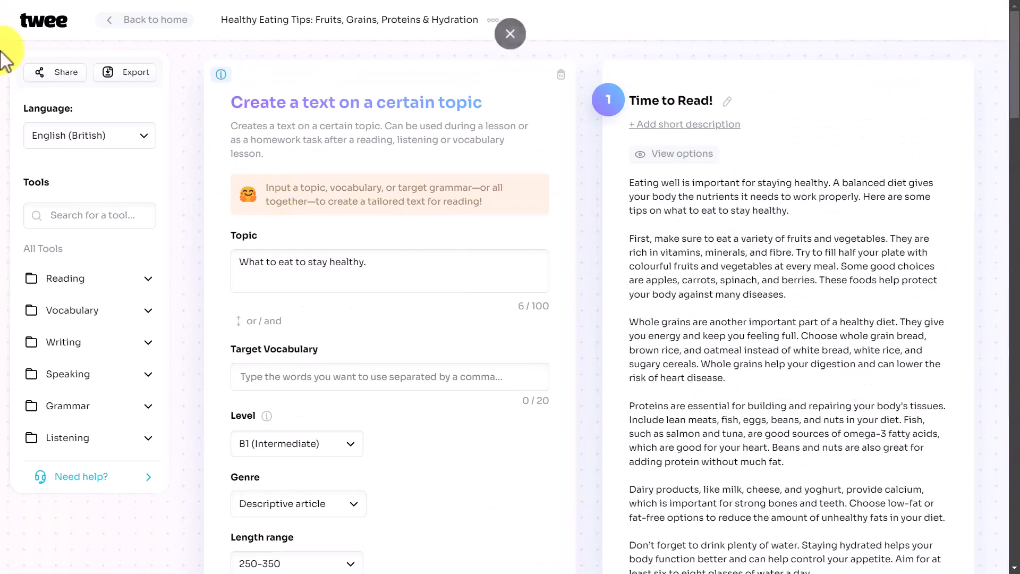
click(130, 72)
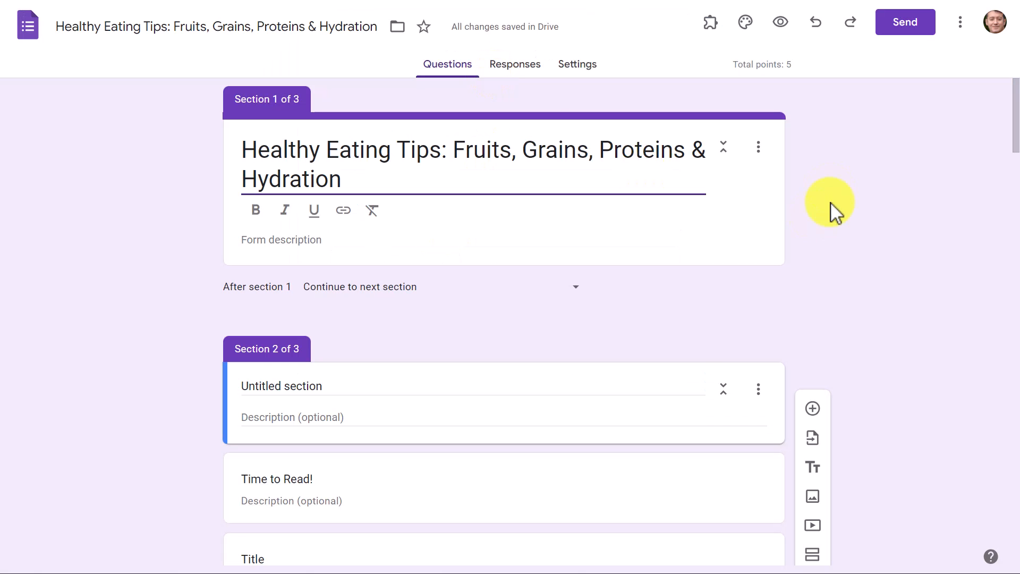
drag(1014, 128, 987, 303)
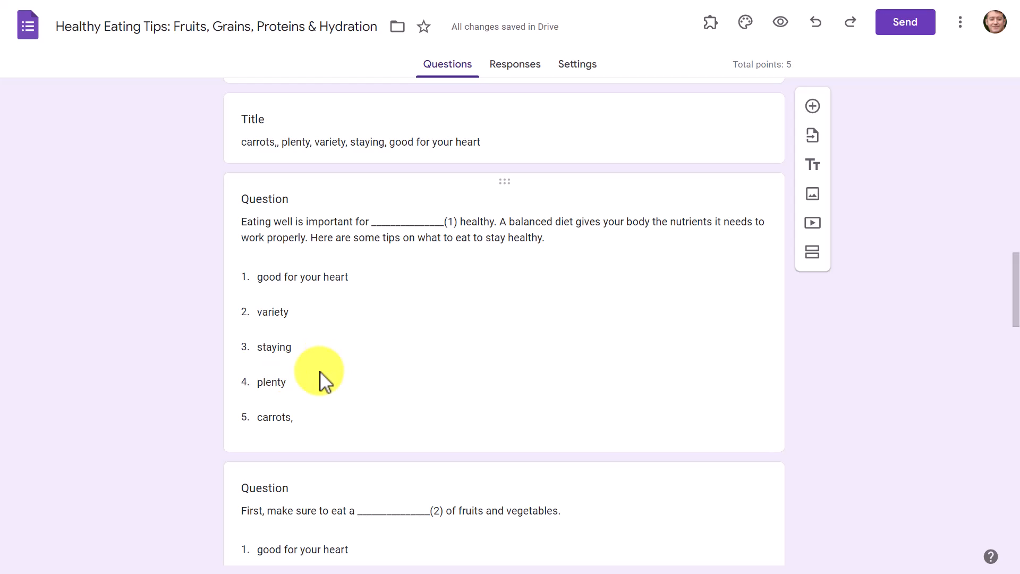
Preview the healthy eating form, advance to the fill-in-the-blanks section and answer the first blank with "variety".
click(780, 24)
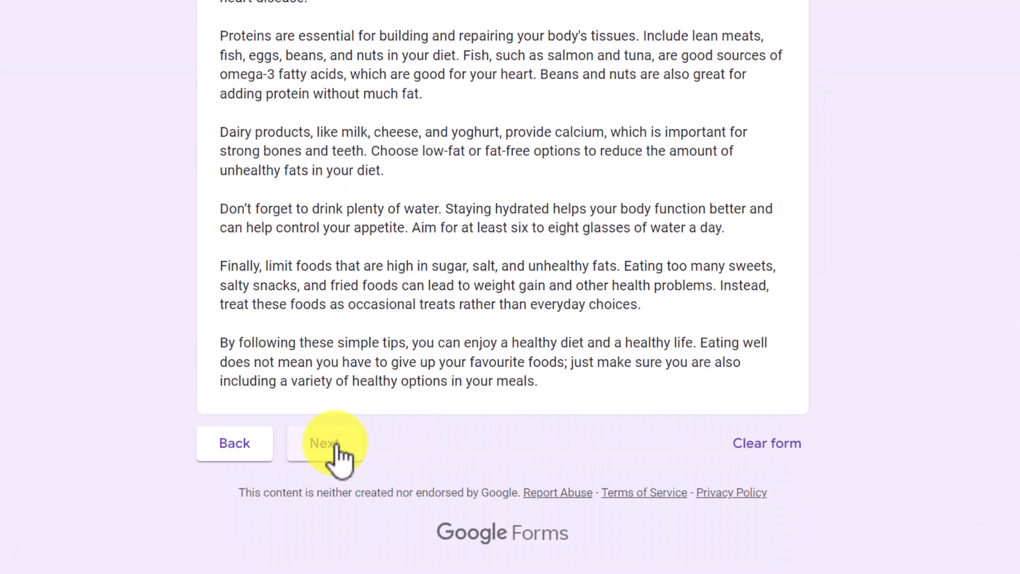
click(336, 444)
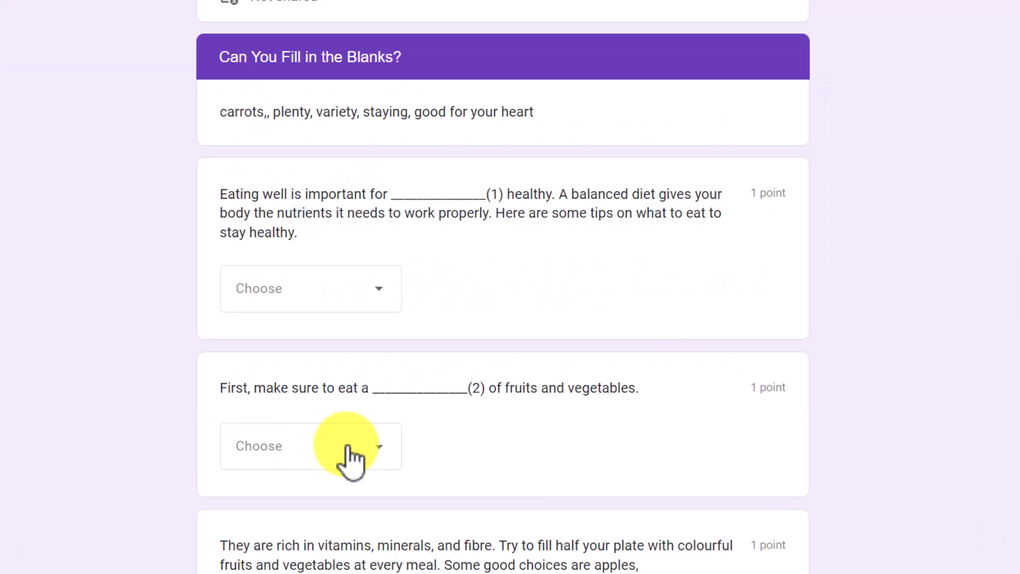
click(383, 291)
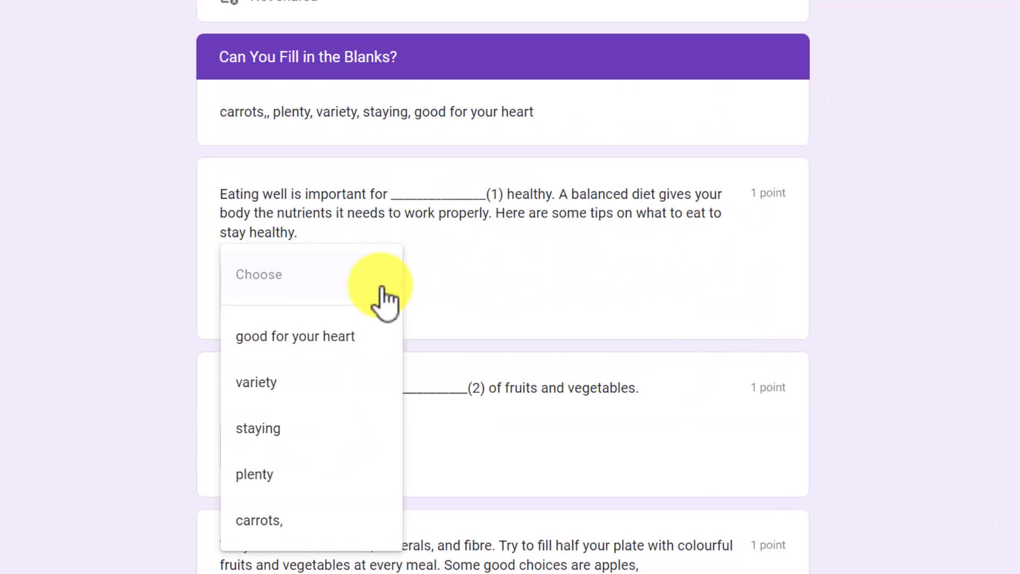
click(262, 391)
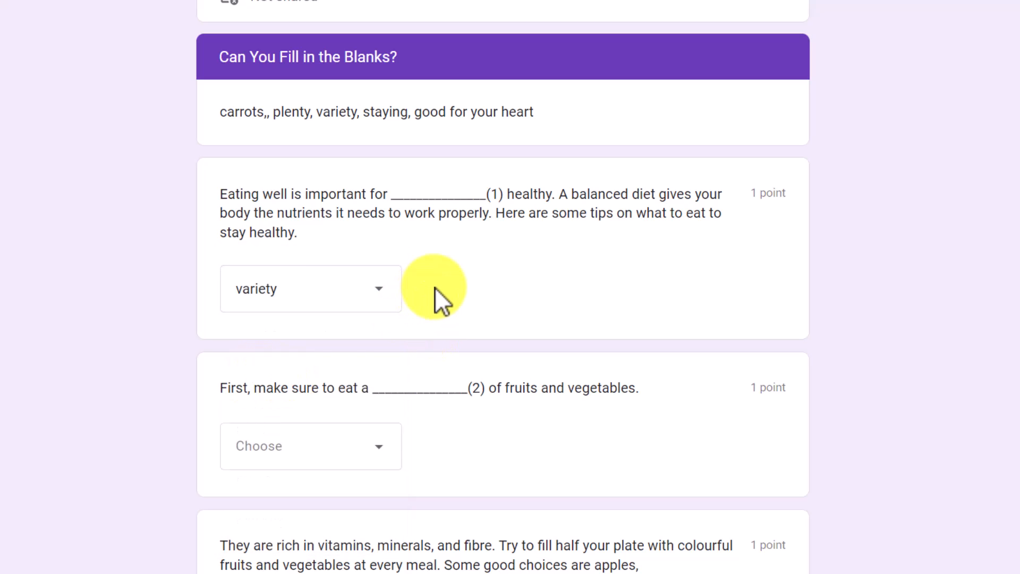
scroll(546, 393, down, 20)
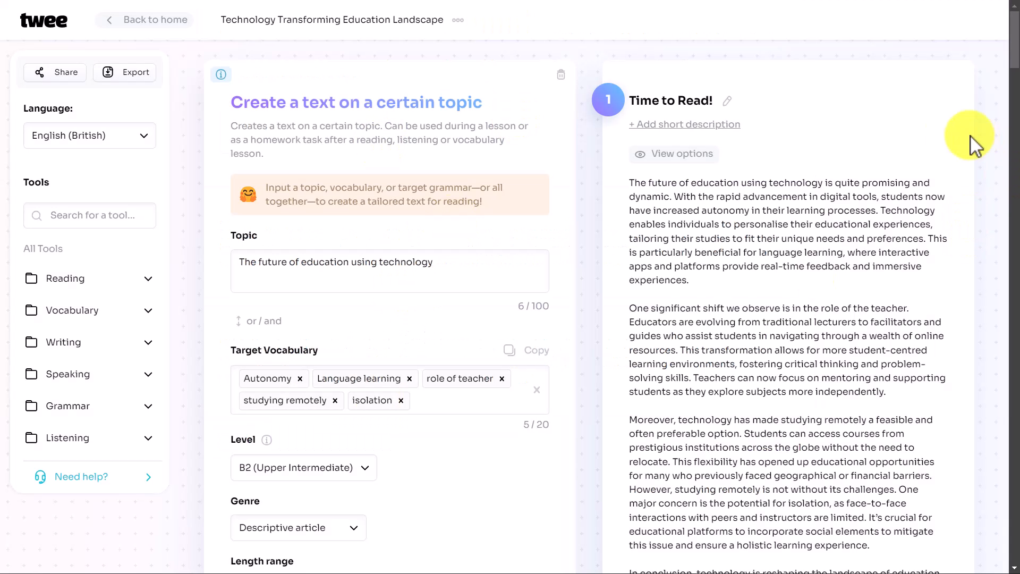
In the future of education form, answer "Reduced role of the teacher in the classroom" and "They have become more like administrators" to the first two questions.
drag(1013, 51, 1009, 399)
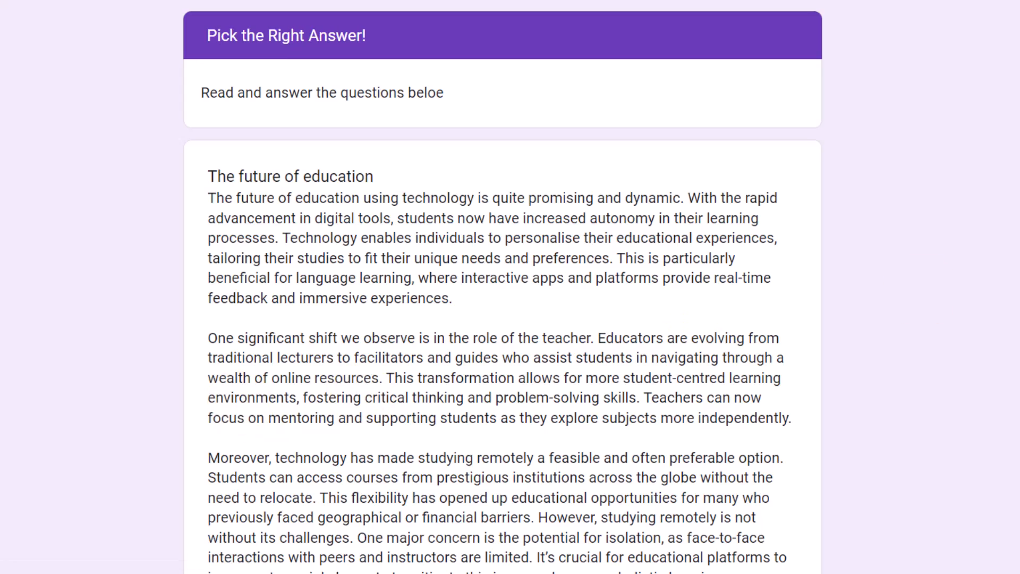
scroll(327, 113, down, 12)
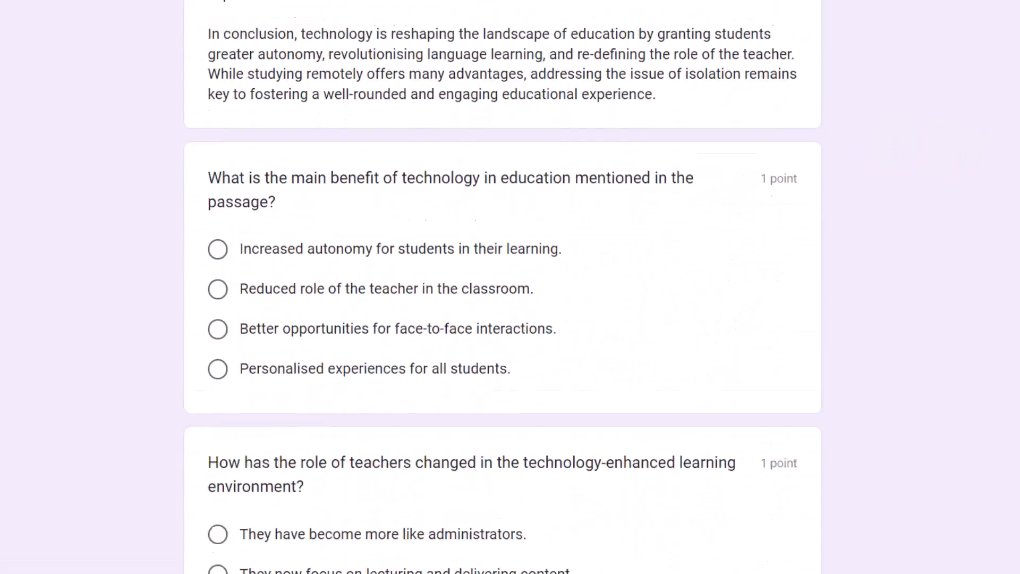
click(218, 123)
click(219, 405)
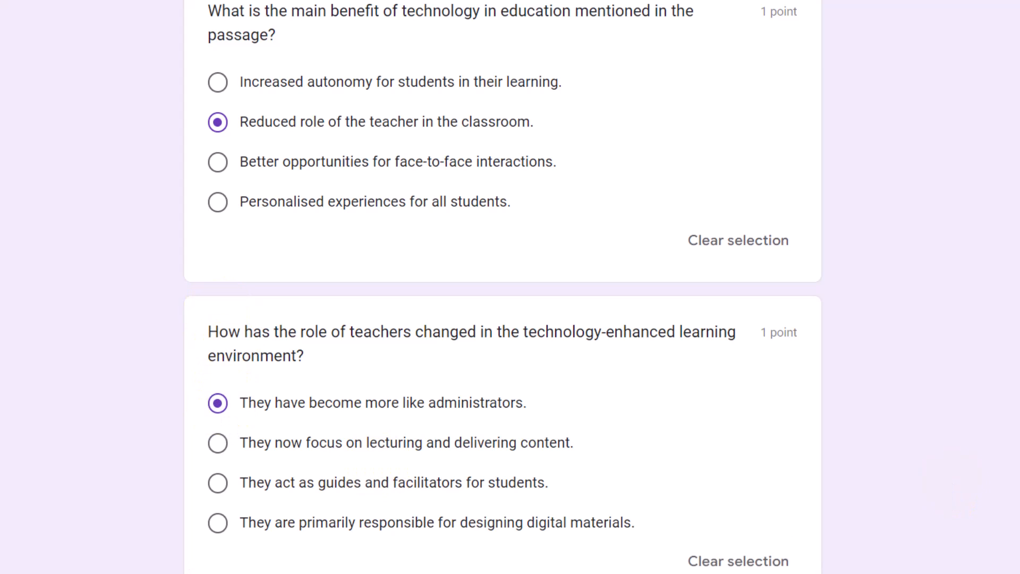
Answer the remote learning advantage question with increased availability of prestigious courses, and pick answers for the main concern question and the following one.
scroll(502, 287, down, 10)
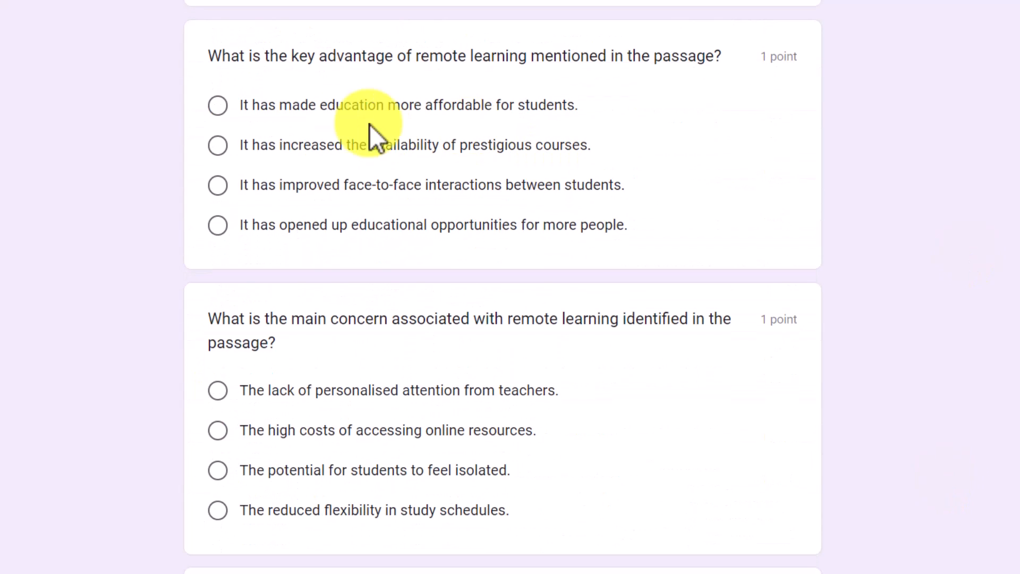
click(214, 153)
click(218, 435)
scroll(218, 440, down, 15)
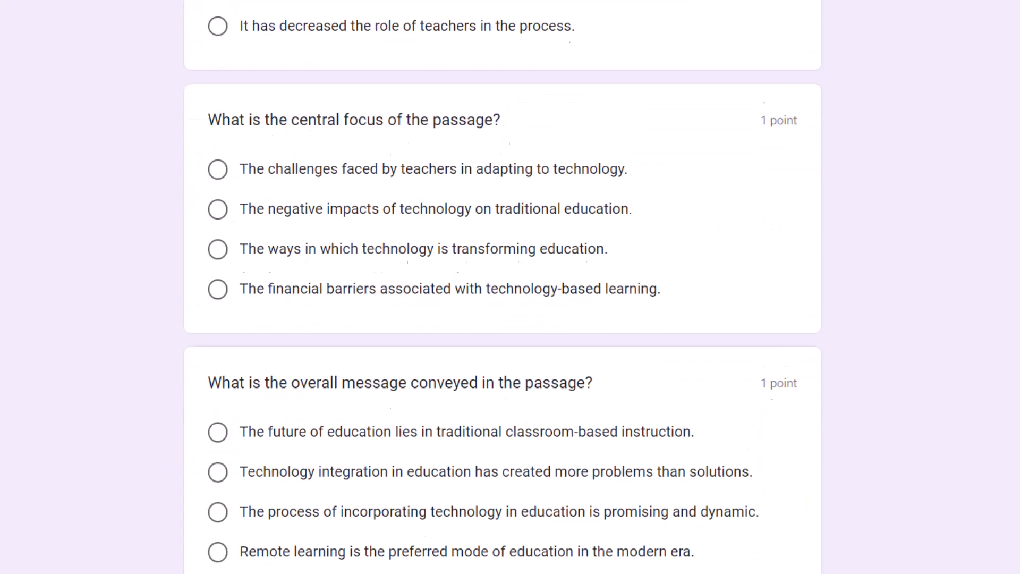
click(218, 0)
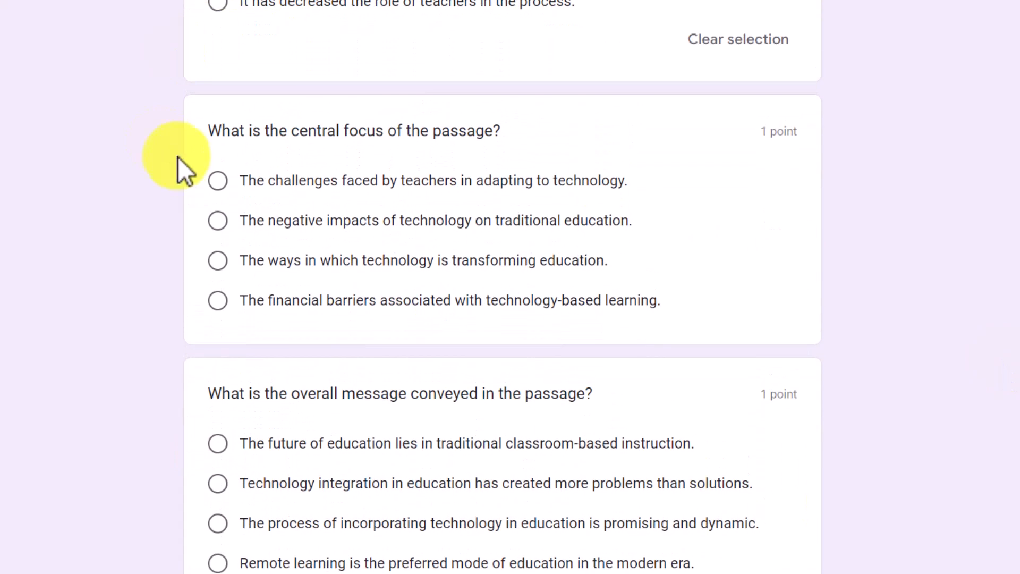
Choose the first option for the passage's central focus and overall message questions, and continue to the true/false section.
click(213, 184)
click(218, 478)
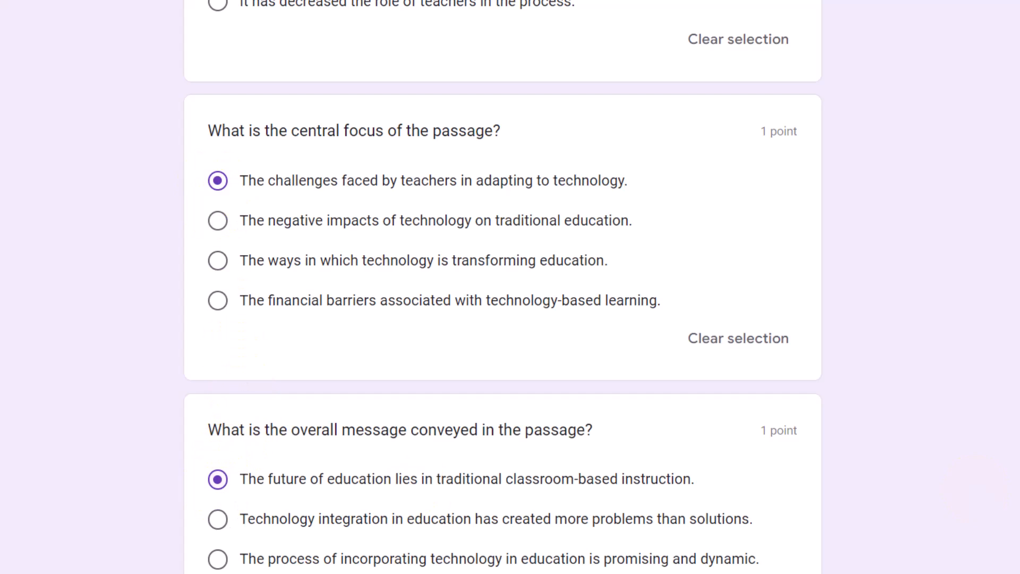
scroll(933, 228, down, 6)
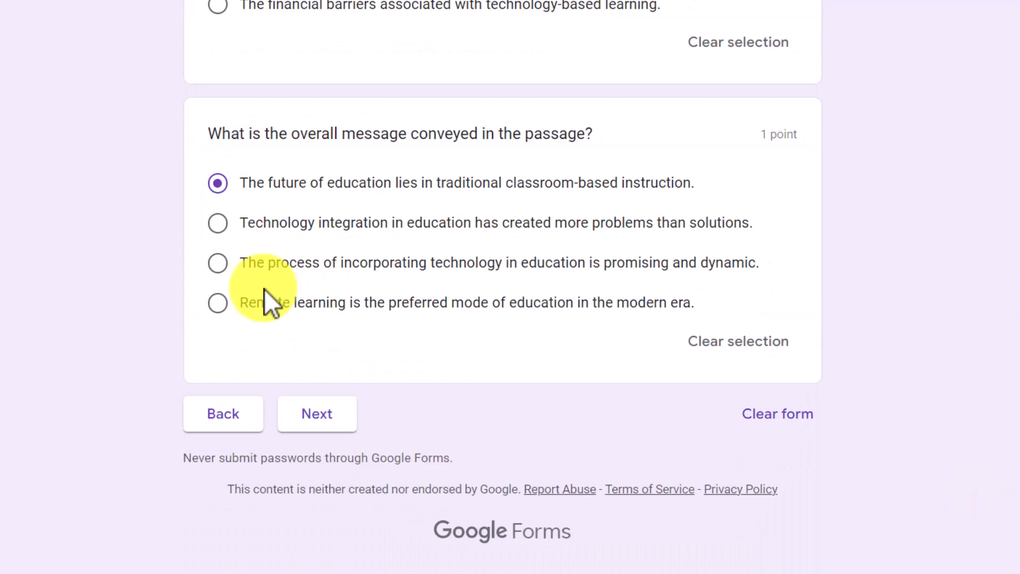
click(319, 420)
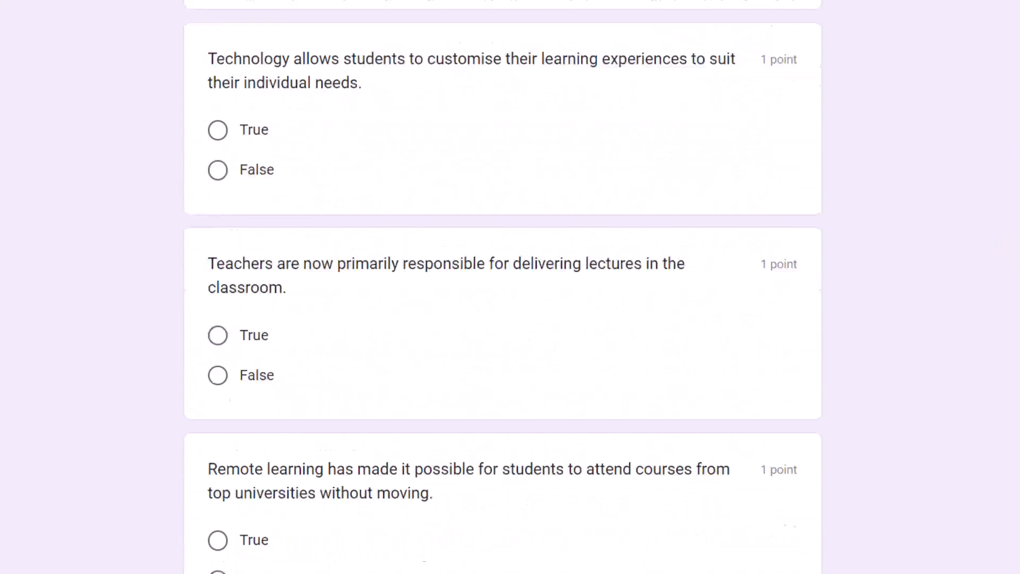
Mark the customised learning statement False, the teachers delivering lectures statement True, and the no-disadvantages statement False.
scroll(399, 34, down, 1)
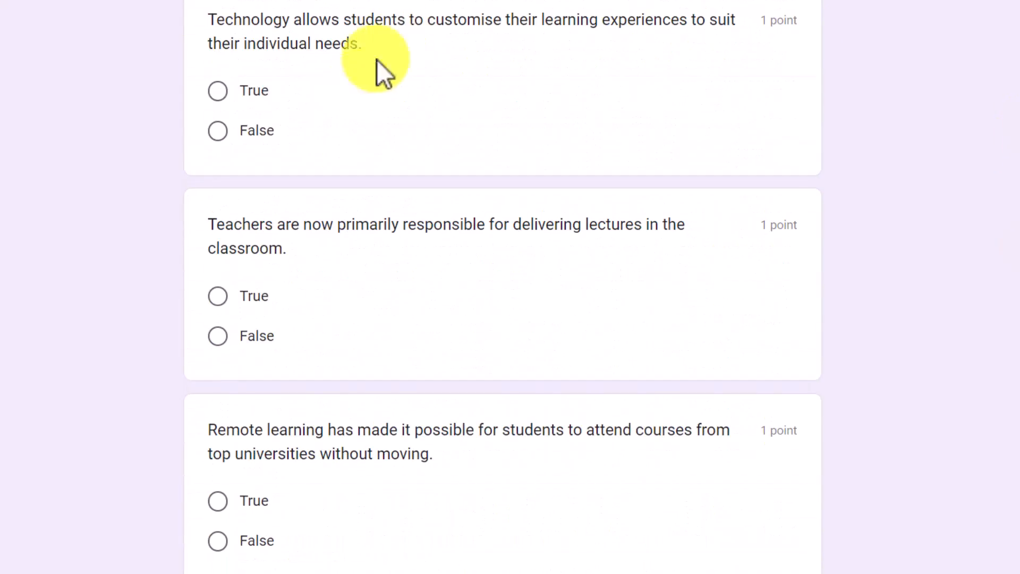
click(231, 138)
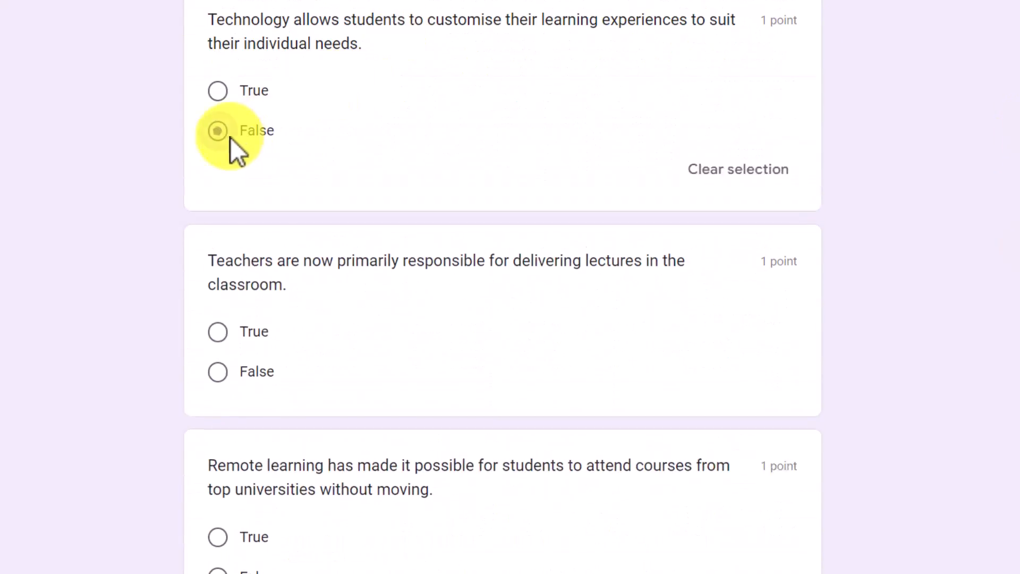
click(222, 334)
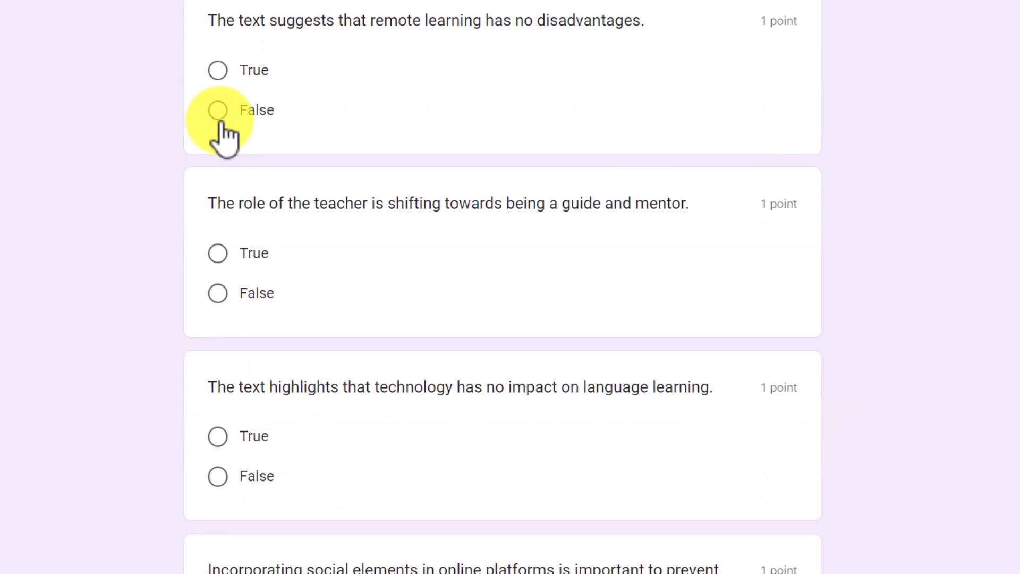
click(221, 113)
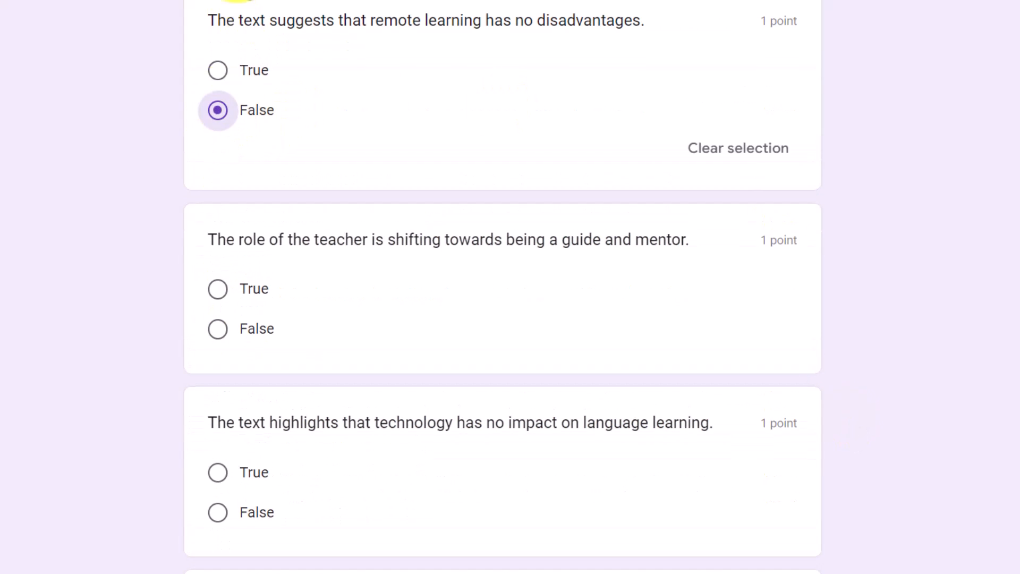
Mark the teacher-as-guide statement False and the language learning and social elements statements True, and submit the form.
scroll(503, 287, up, 1)
click(219, 372)
click(220, 544)
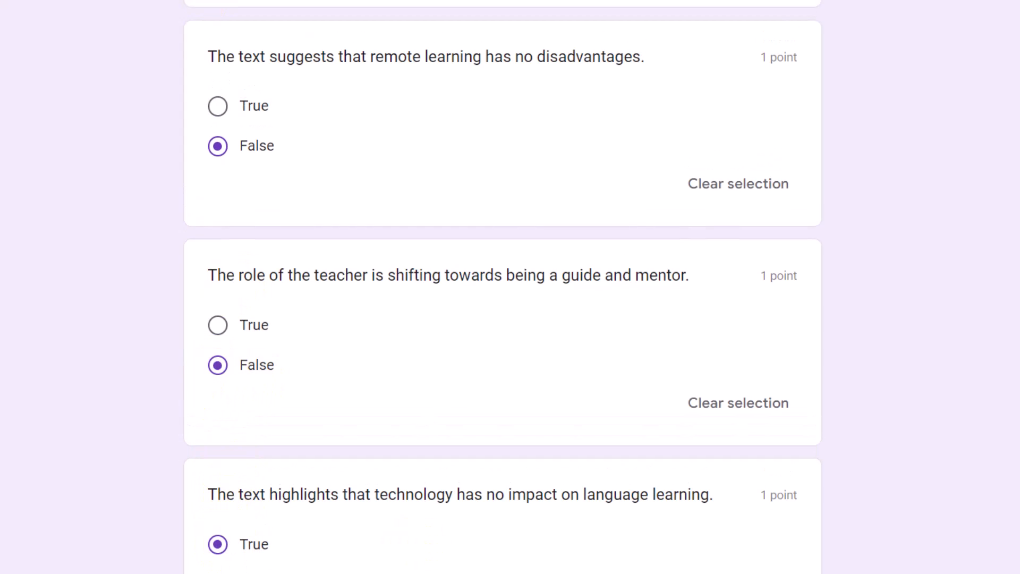
scroll(502, 287, down, 9)
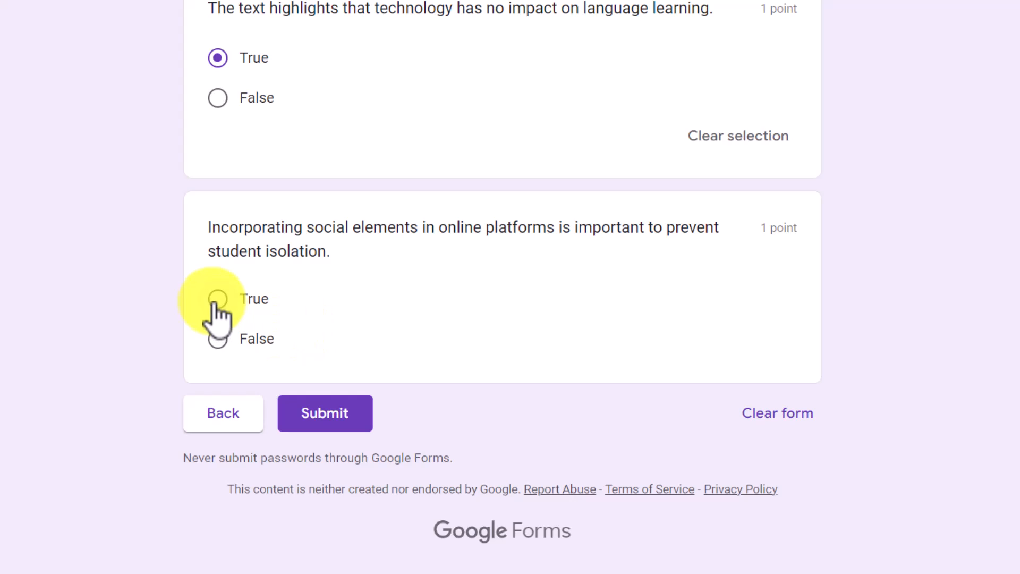
click(217, 300)
click(325, 456)
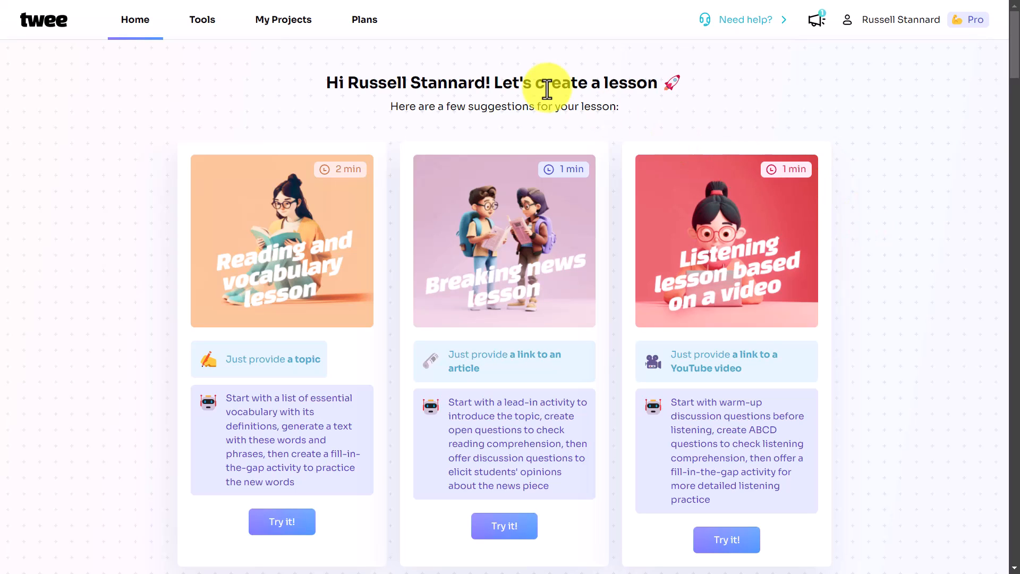
Switch to Twee and open the "Essential vocabulary on the topic" tool from its tools collection.
click(202, 31)
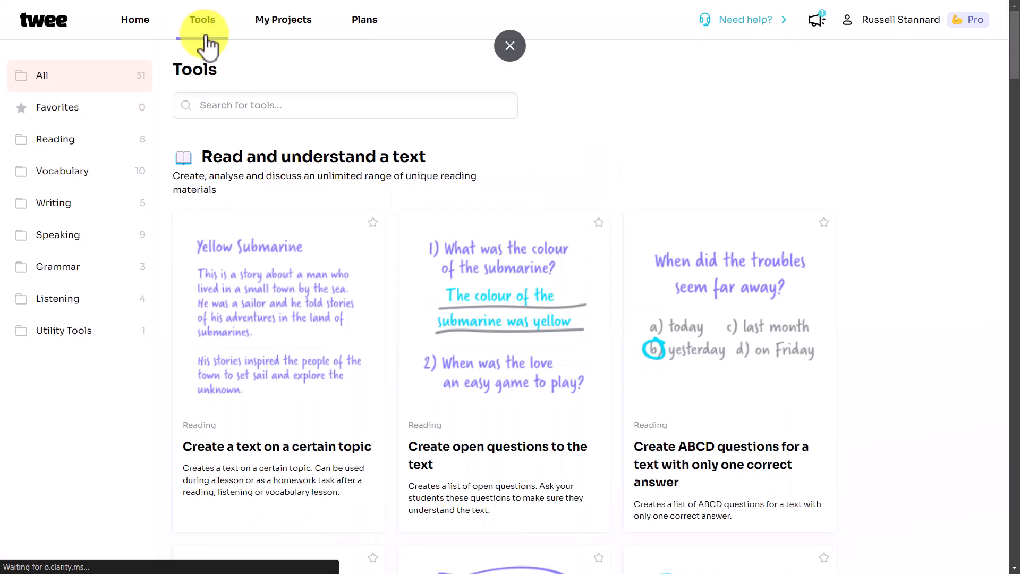
drag(1015, 53, 984, 341)
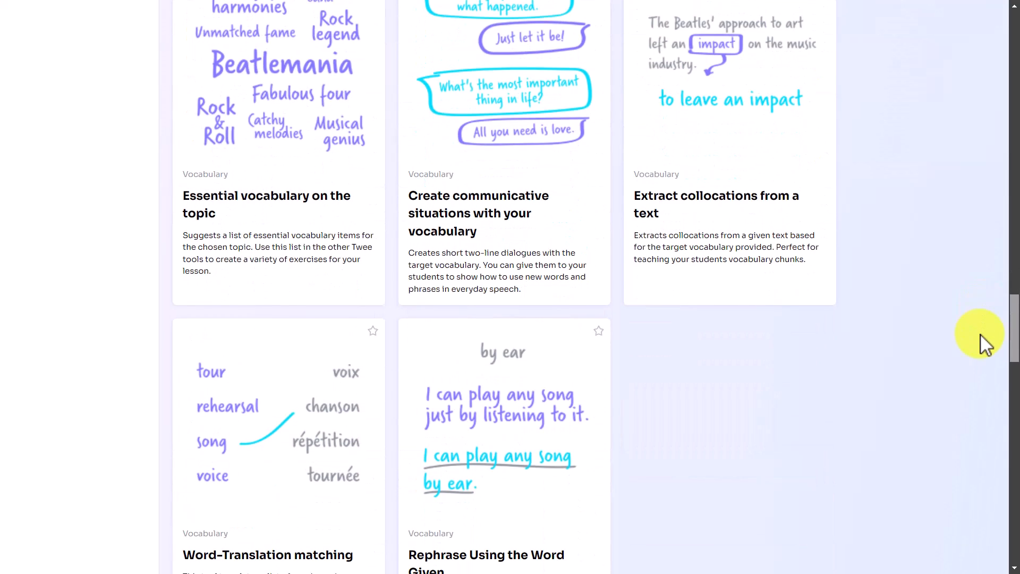
click(268, 255)
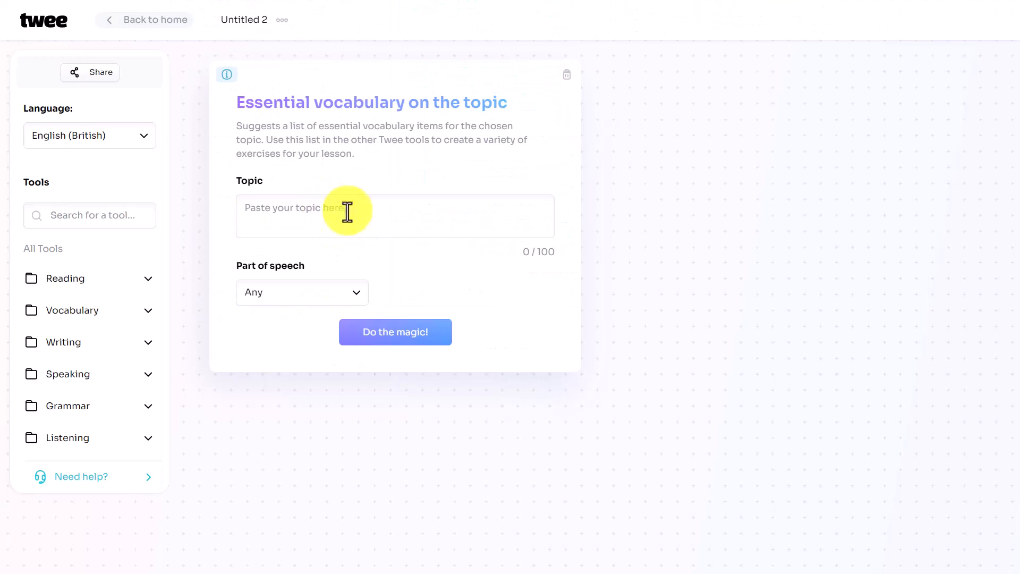
Generate an essential vocabulary list for the topic "The future of education" with any part of speech.
click(381, 206)
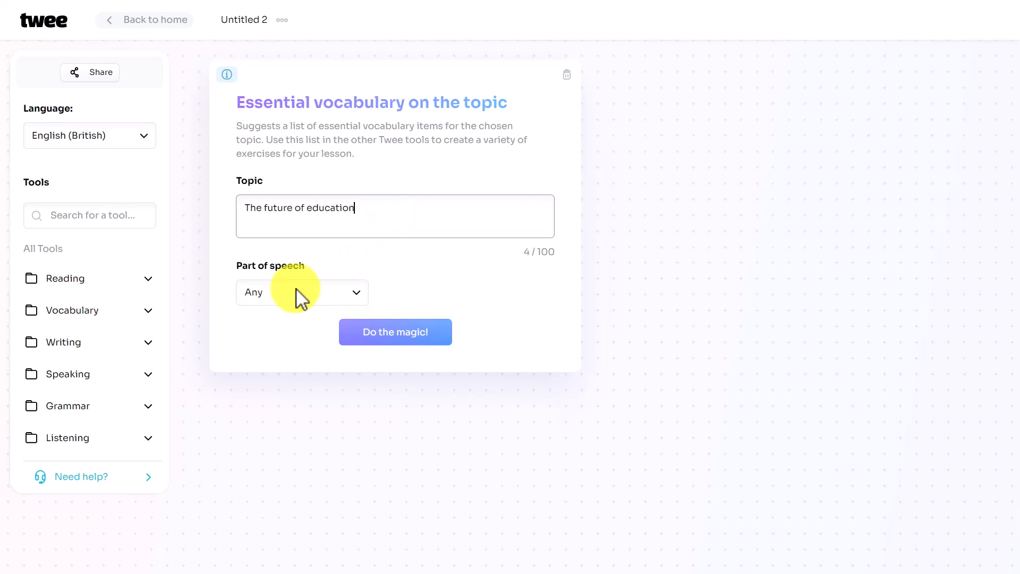
click(388, 341)
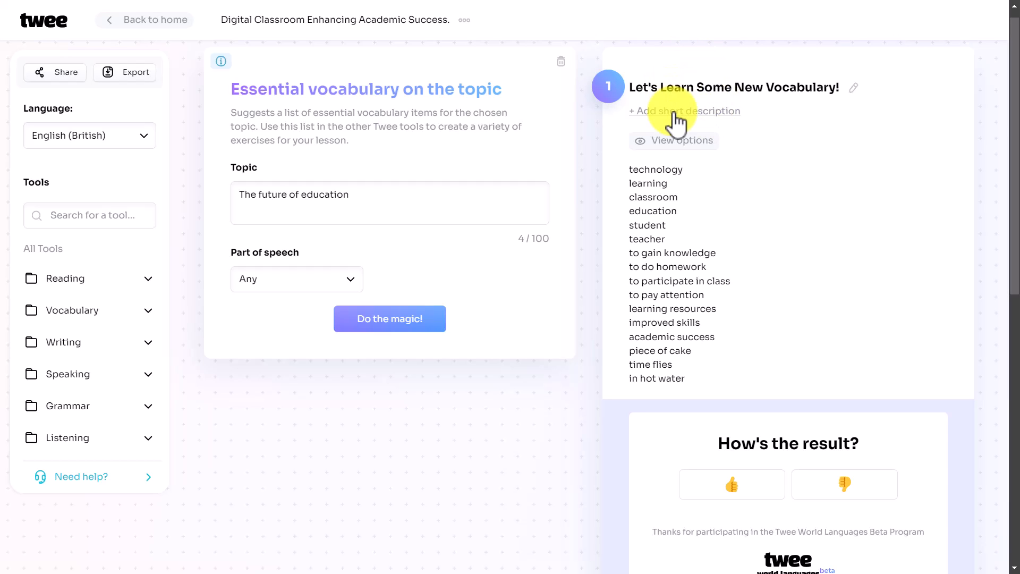
scroll(754, 165, up, 1)
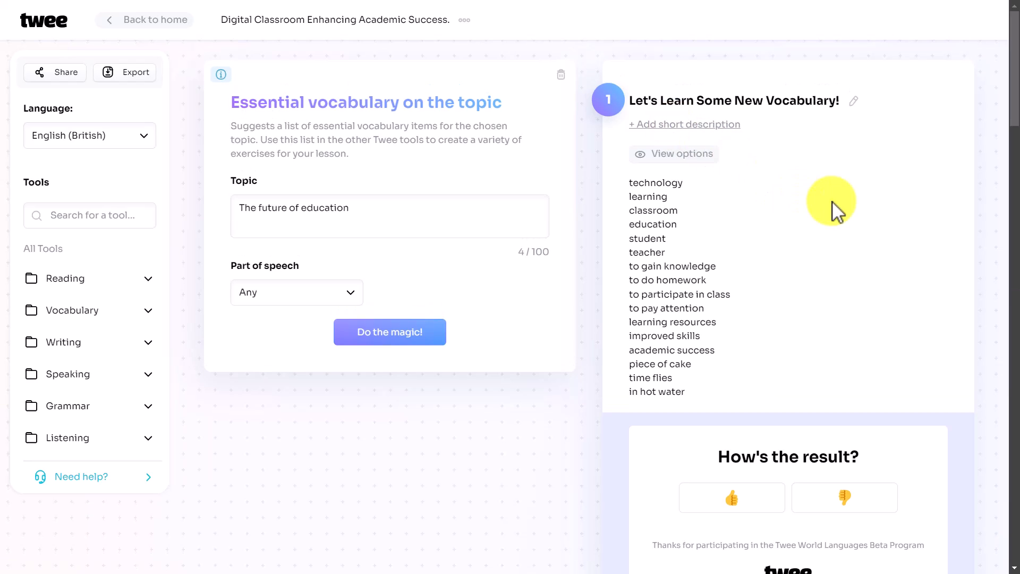
Start a text with target vocabulary based on the generated "The future of education" vocabulary list.
scroll(1015, 127, down, 10)
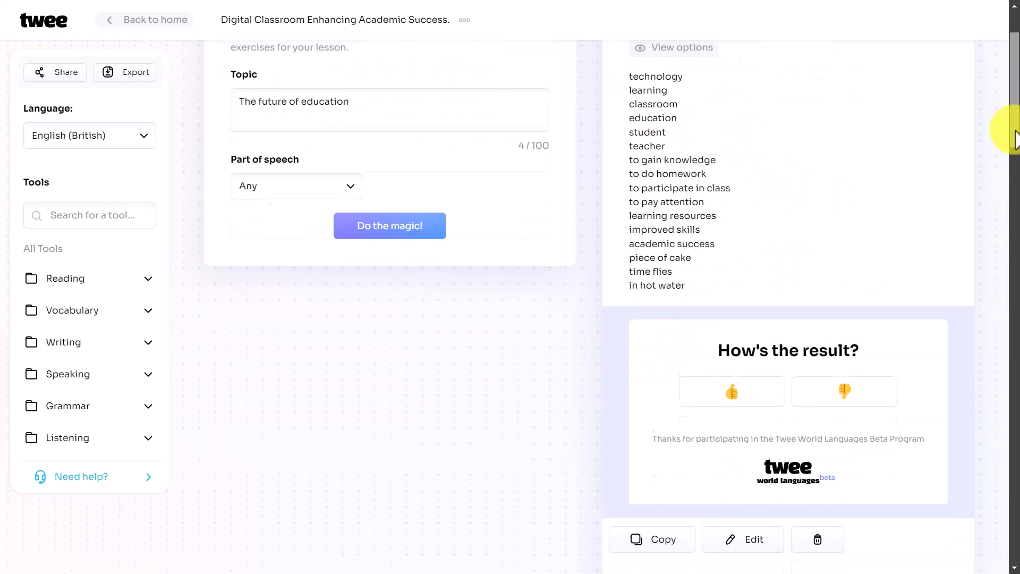
drag(1003, 216, 1001, 220)
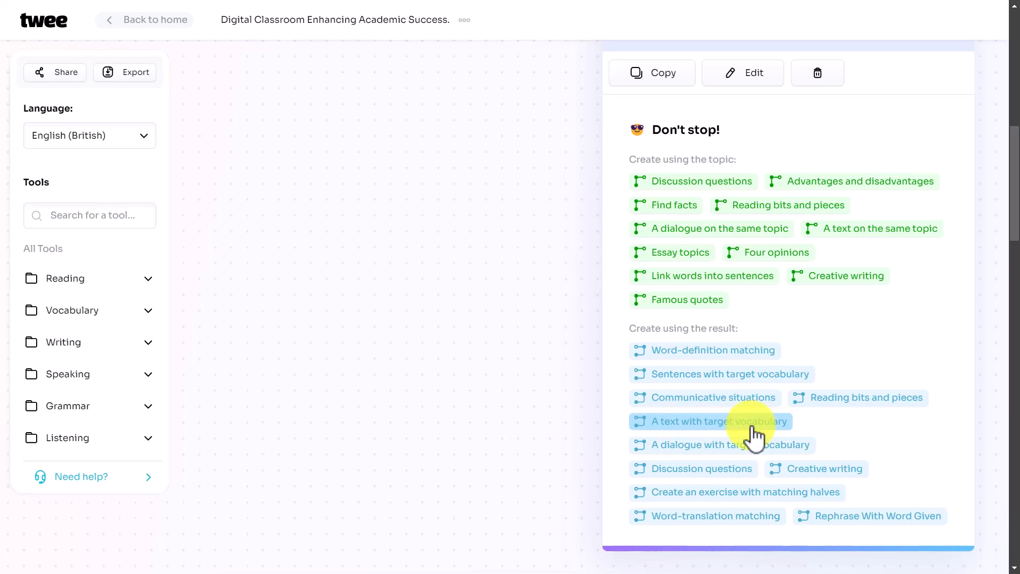
click(674, 422)
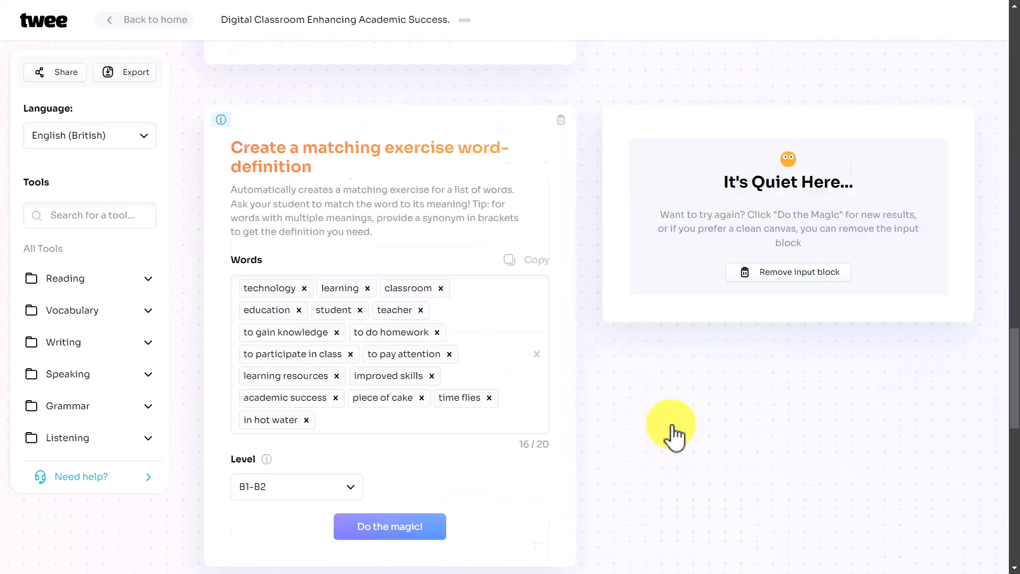
drag(1015, 430, 1014, 485)
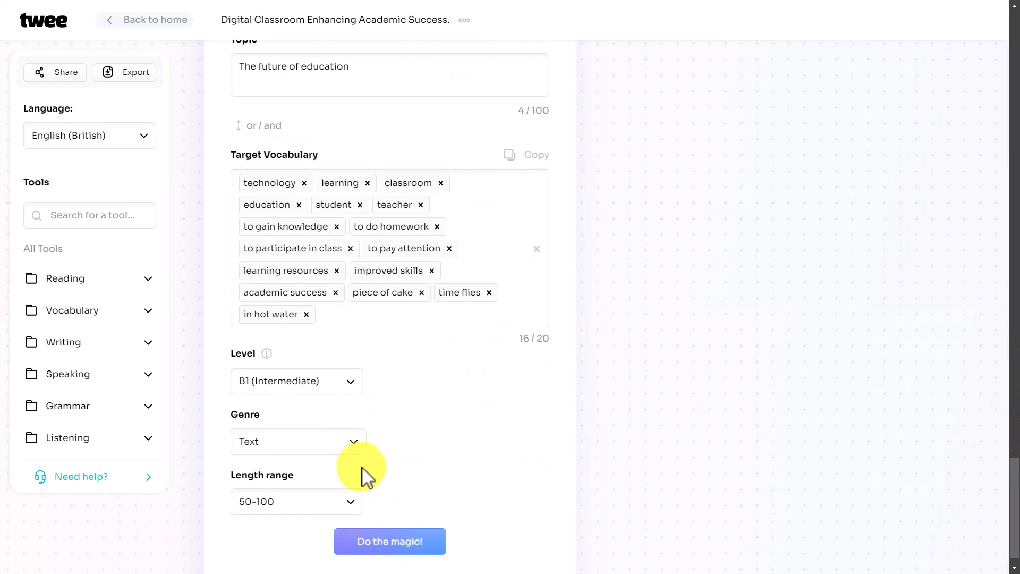
Generate the text as a B1 (Intermediate) descriptive article with a length range of 100-250.
click(356, 502)
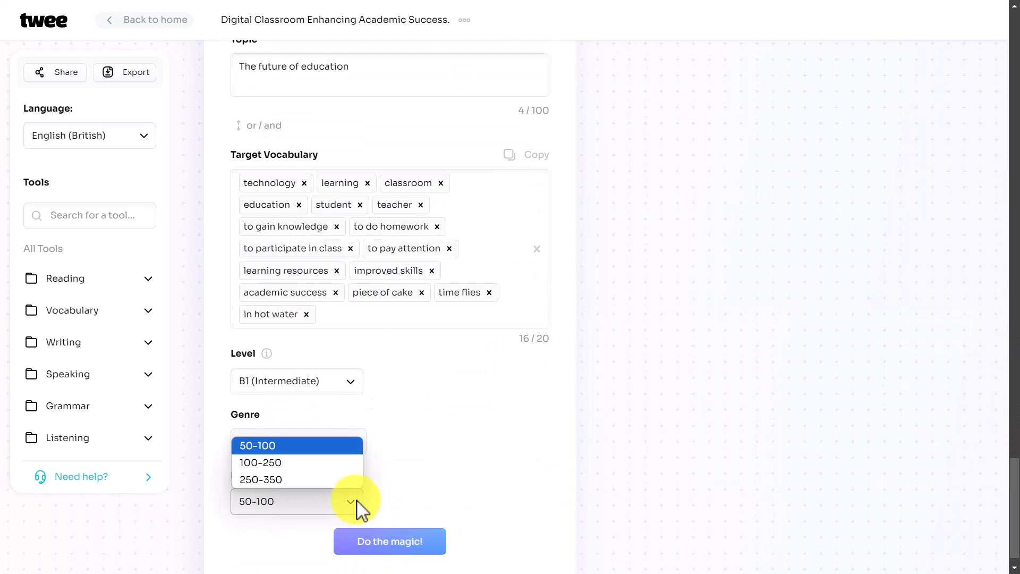
click(259, 463)
click(353, 449)
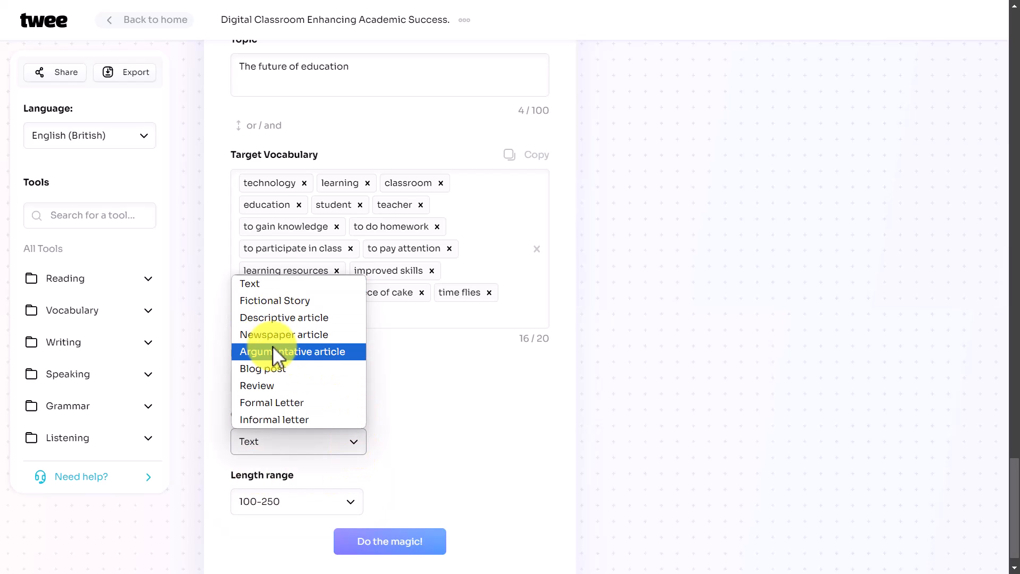
click(260, 317)
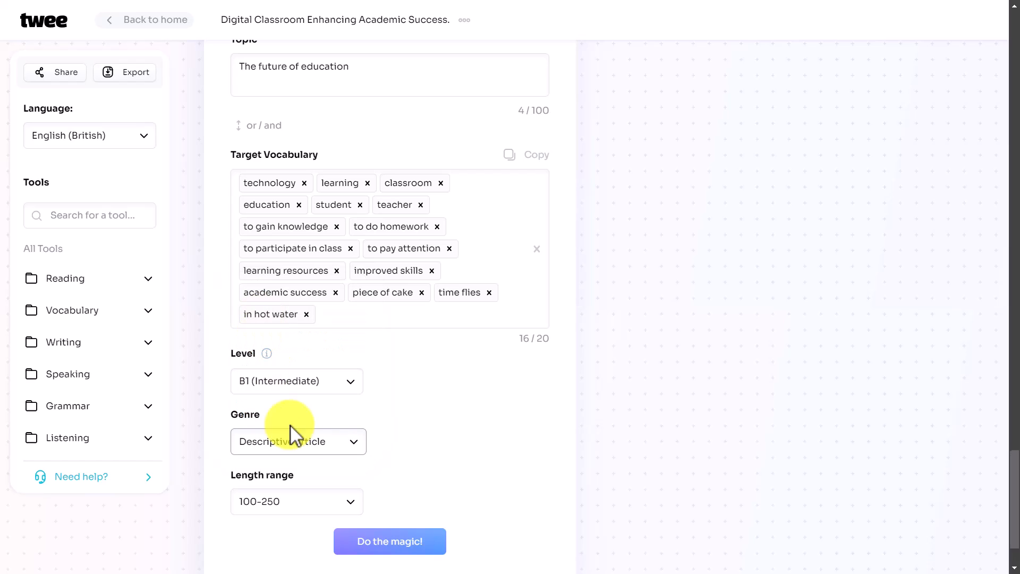
click(396, 542)
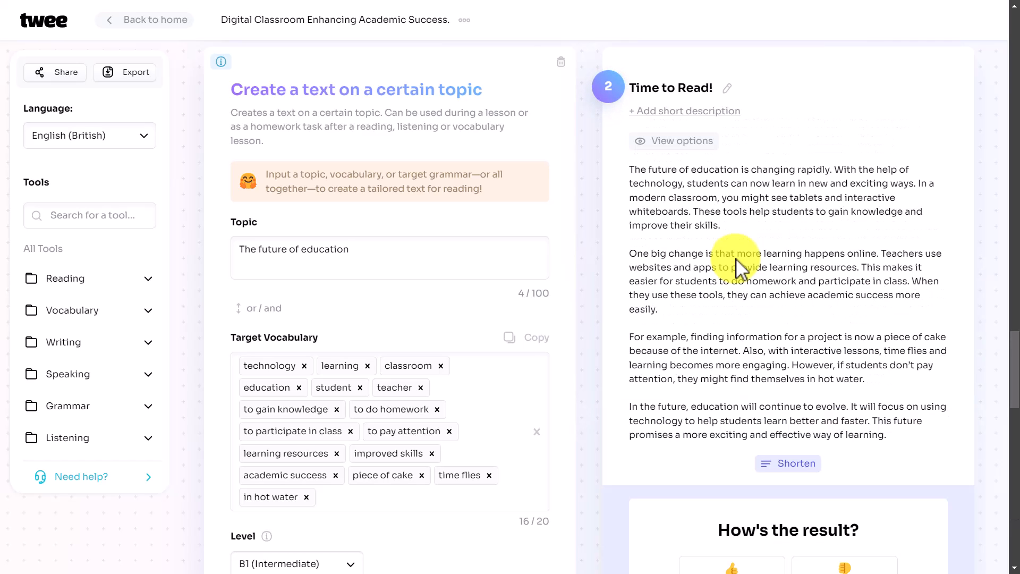
Generate ABCD questions with one correct answer from the descriptive article at level B1-B2.
drag(1012, 354, 1009, 433)
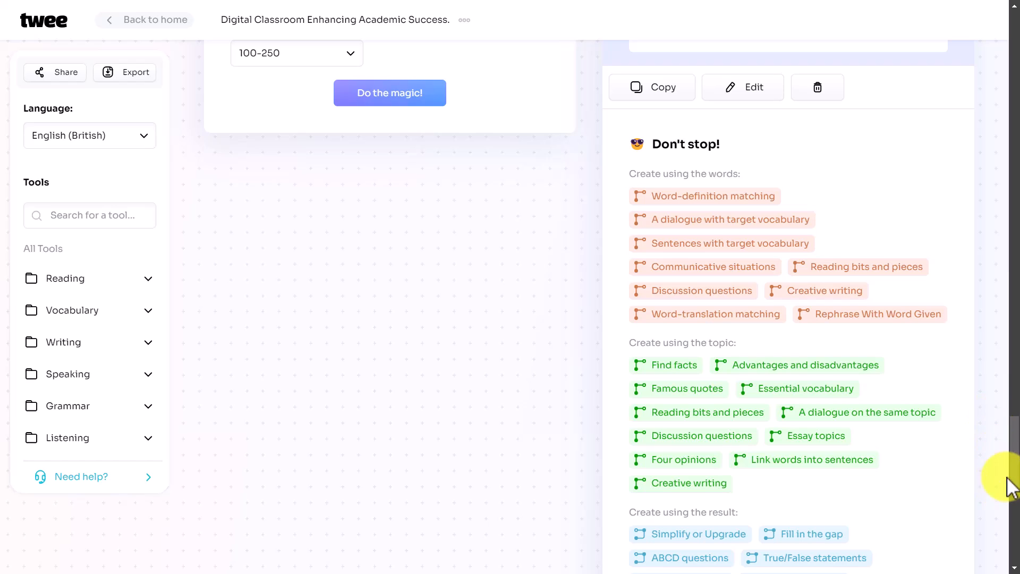
drag(1002, 455, 1010, 473)
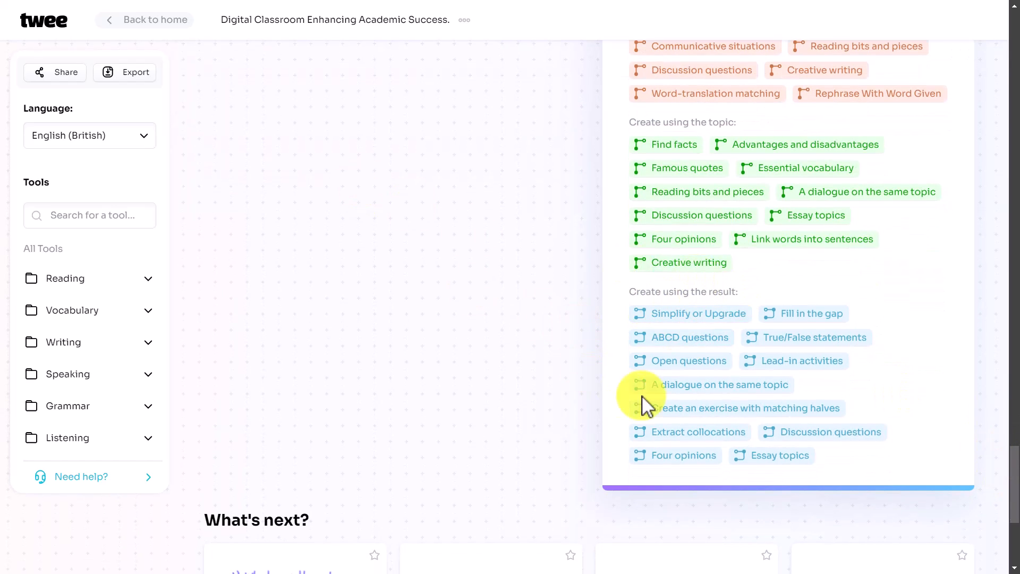
click(687, 341)
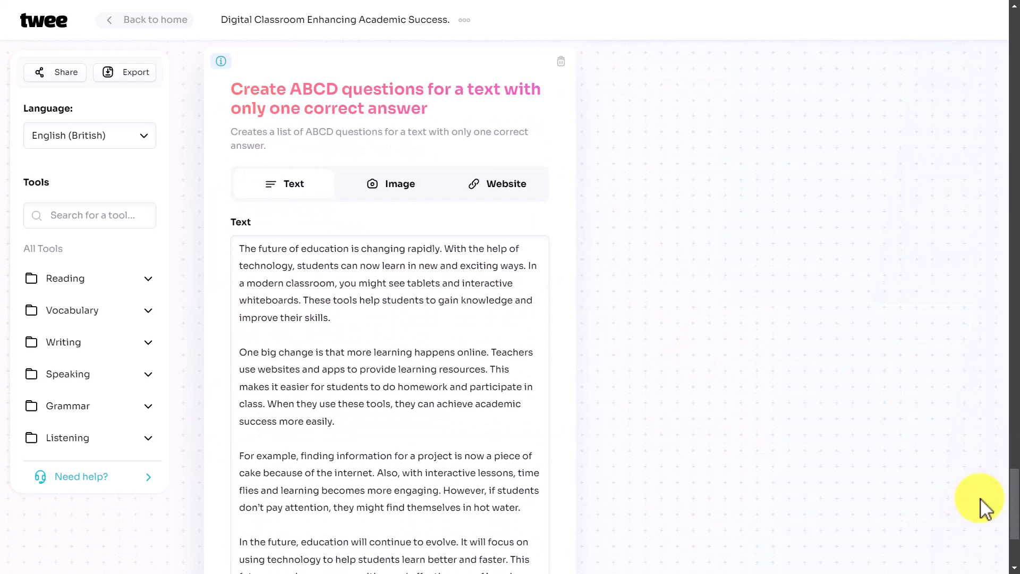
scroll(1002, 494, down, 4)
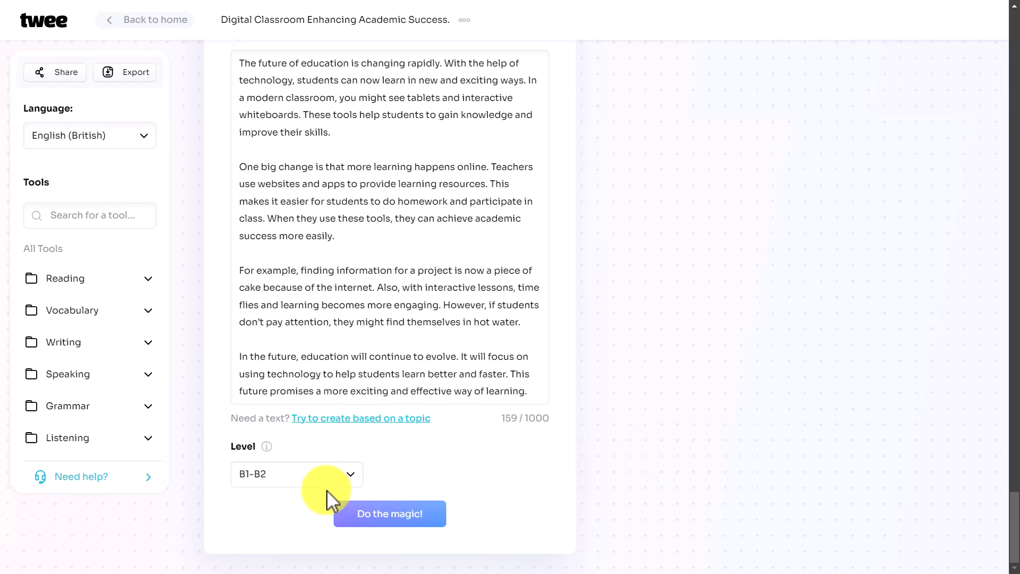
click(396, 522)
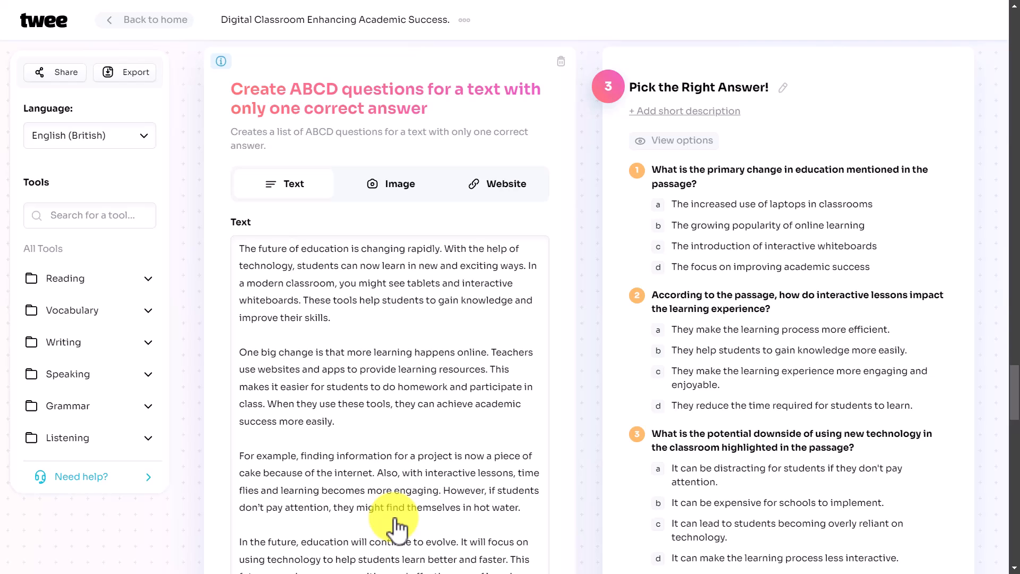
Generate a word-definition matching exercise at level B1-B2 from the words used for the article.
drag(1014, 393, 1009, 310)
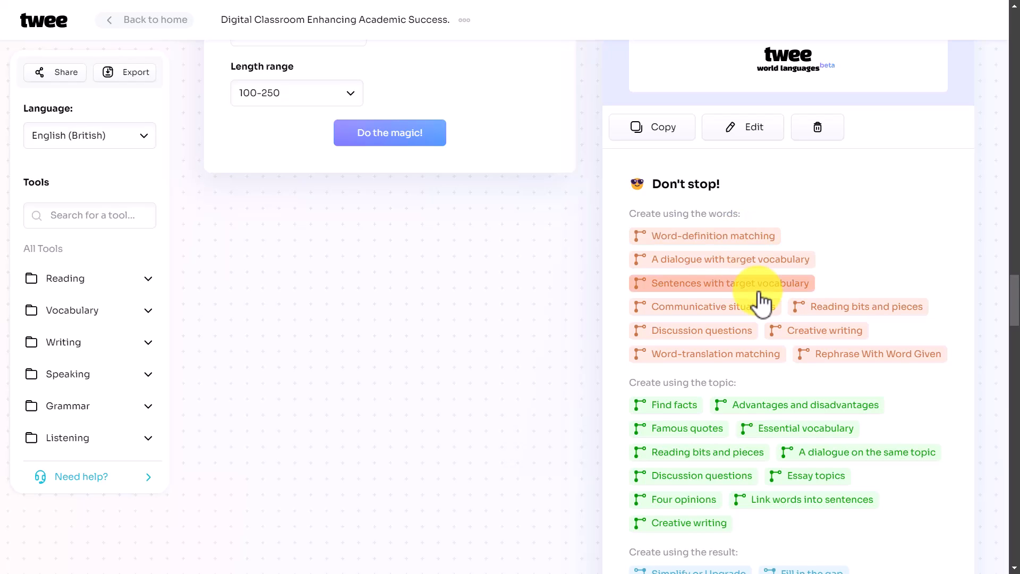
click(713, 249)
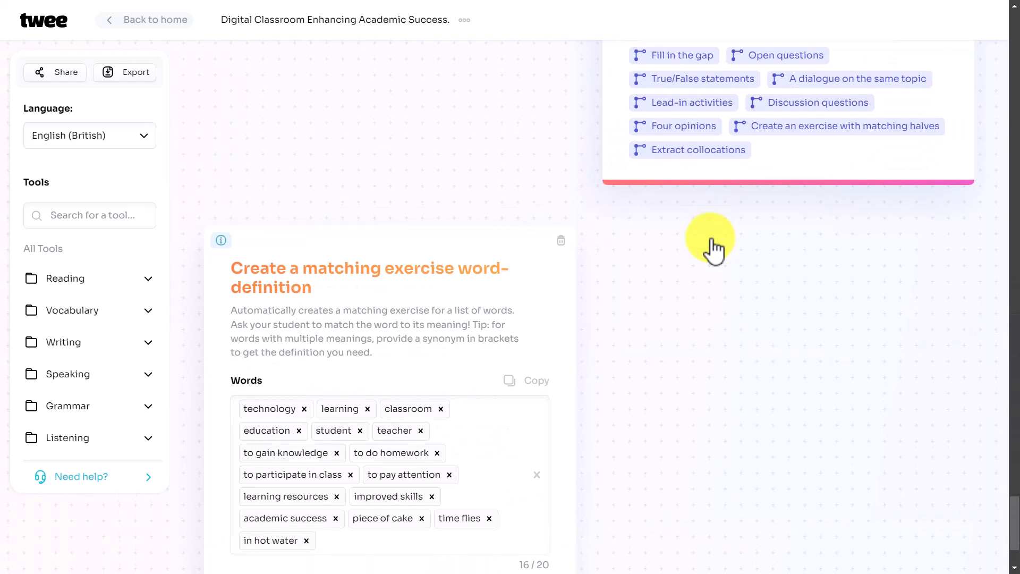
drag(1013, 509, 1010, 528)
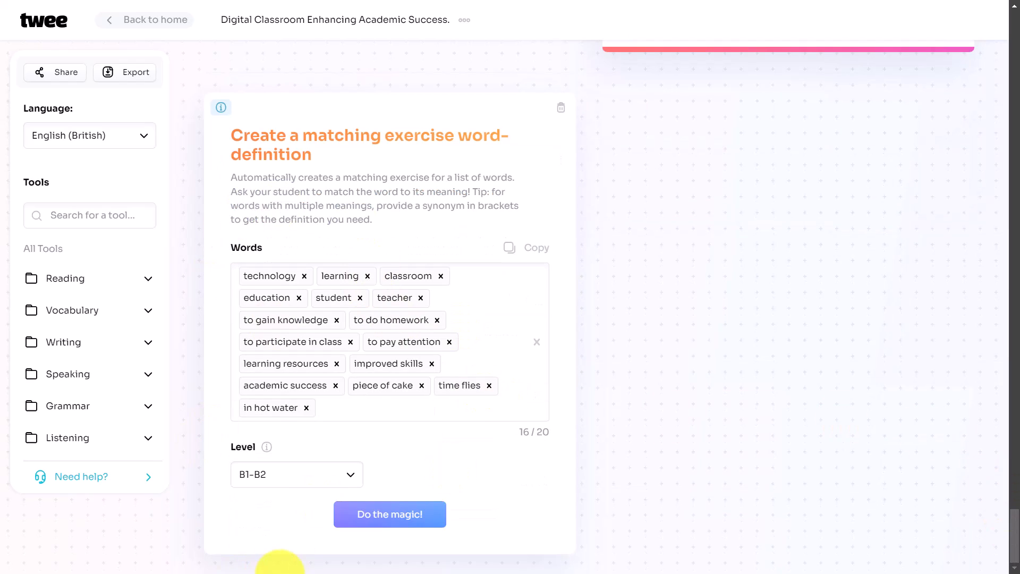
click(387, 519)
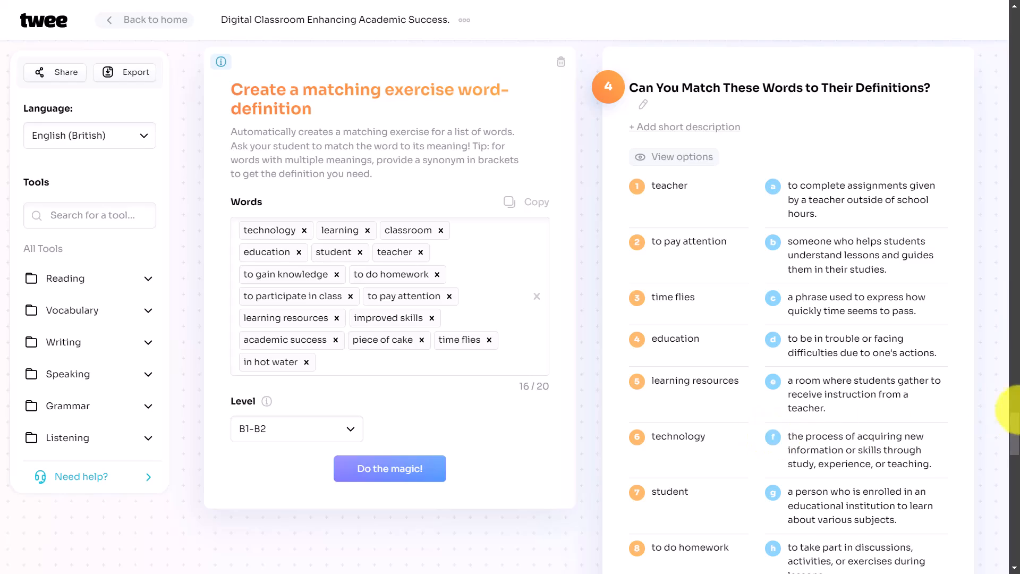
Generate a second word-definition matching exercise at level B1-B2 from the article's target words.
drag(1014, 446, 1005, 417)
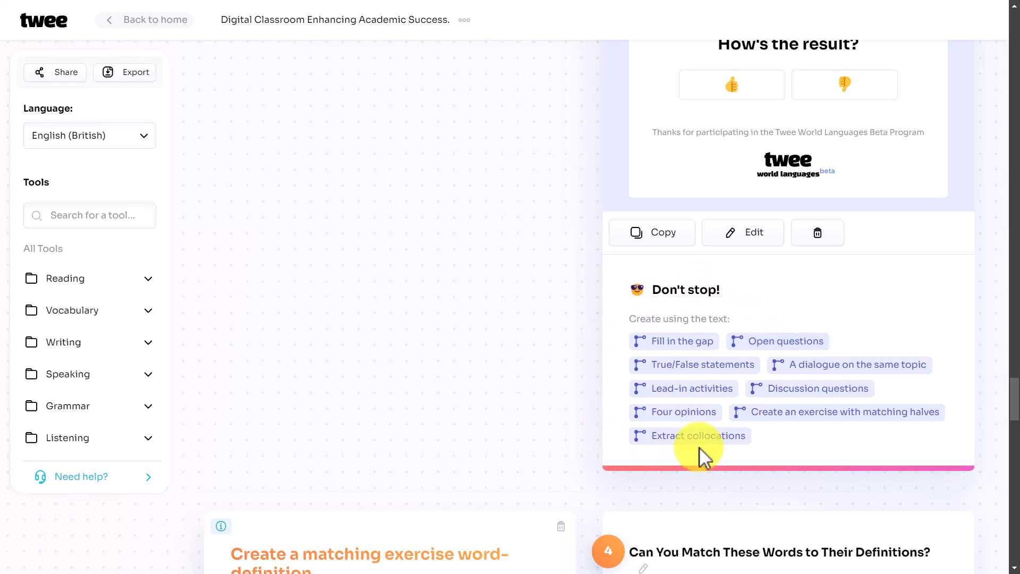
drag(1018, 404, 1018, 90)
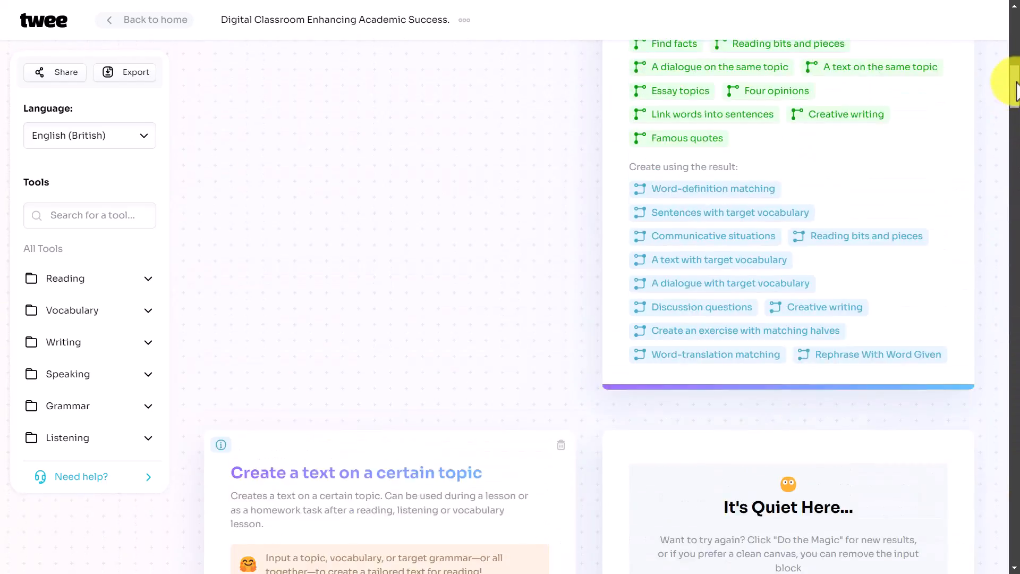
scroll(1004, 64, up, 10)
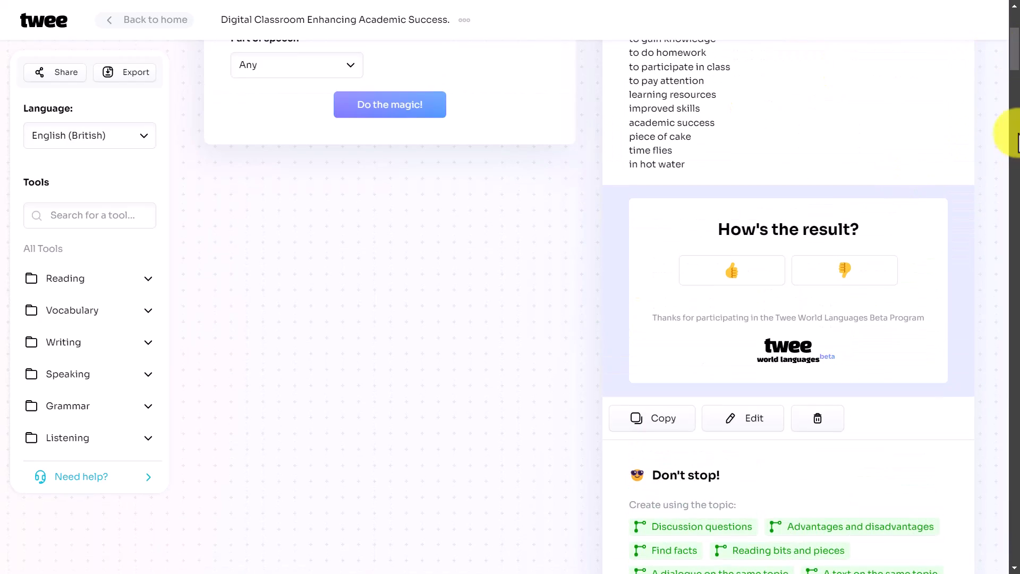
drag(1010, 57, 995, 285)
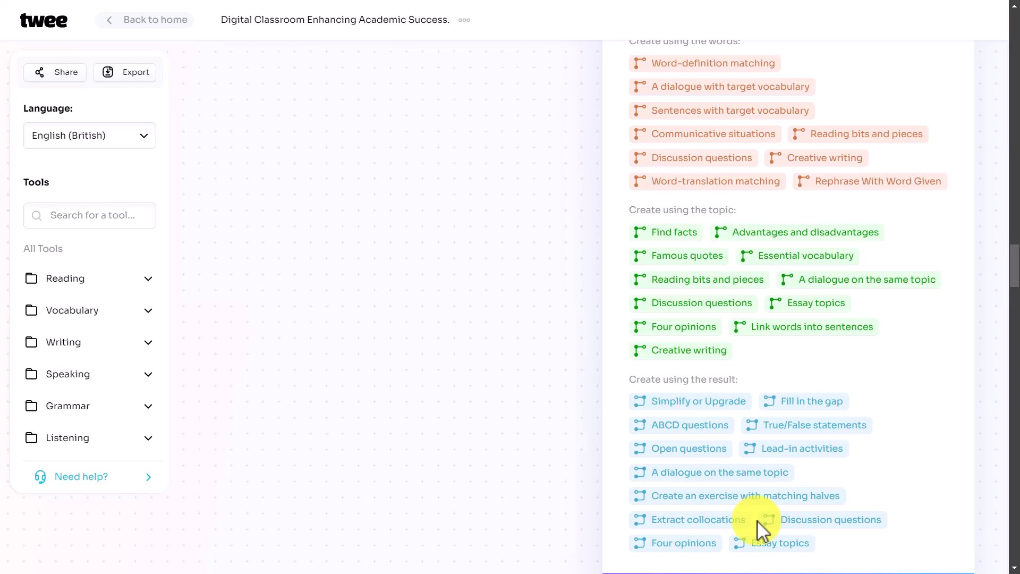
scroll(757, 520, up, 3)
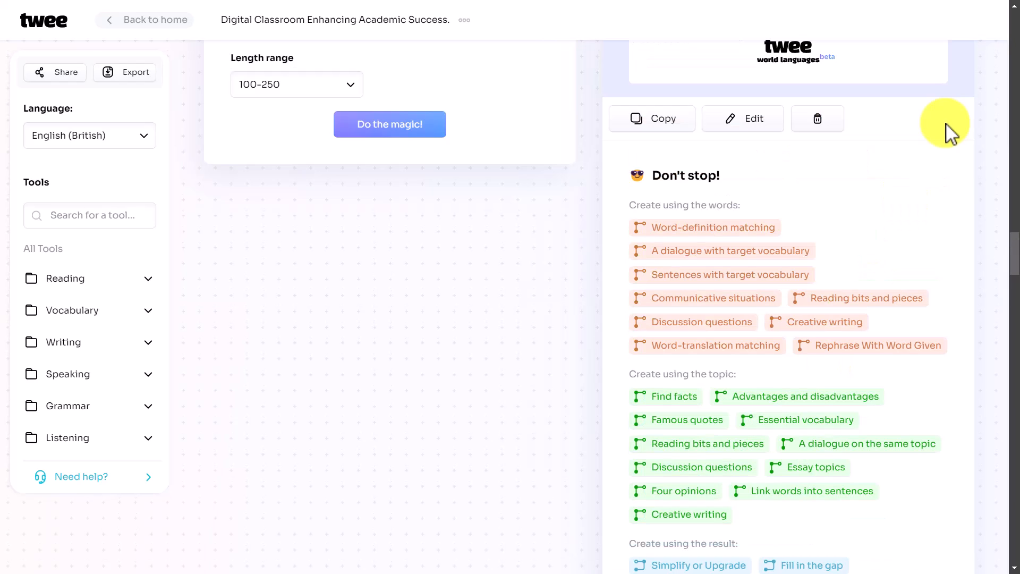
click(645, 229)
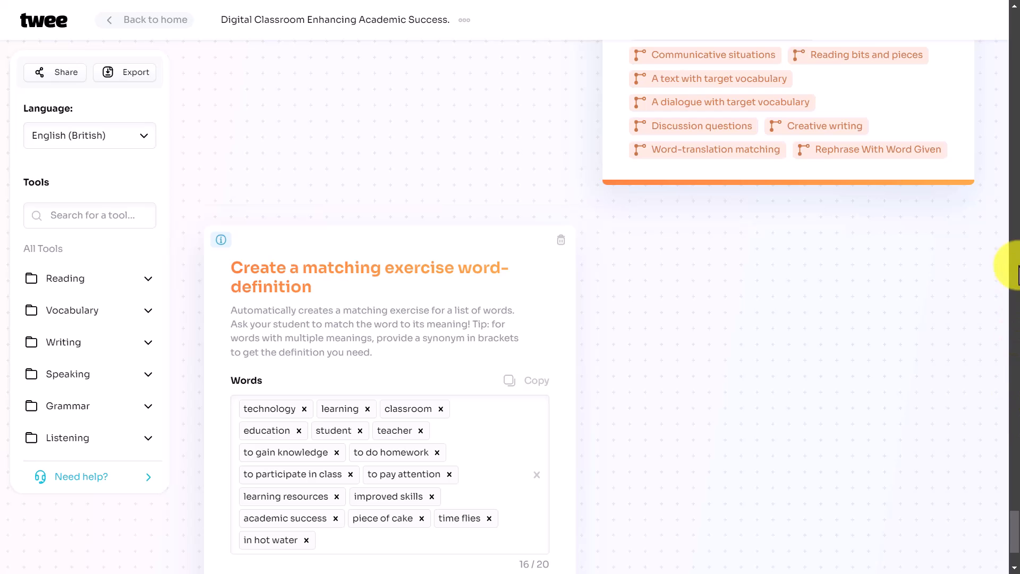
scroll(1016, 545, down, 1)
scroll(1016, 545, down, 2)
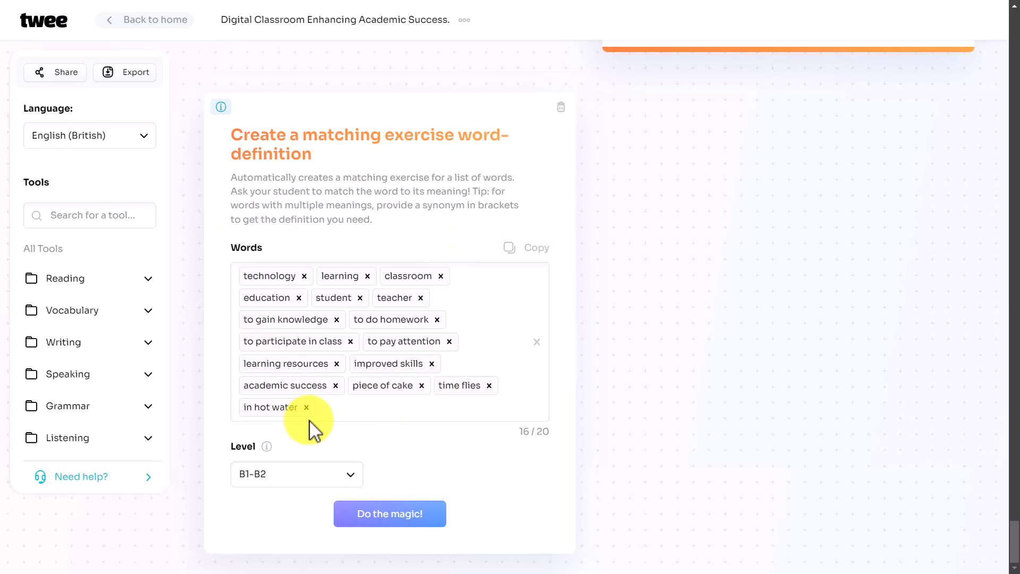
click(376, 521)
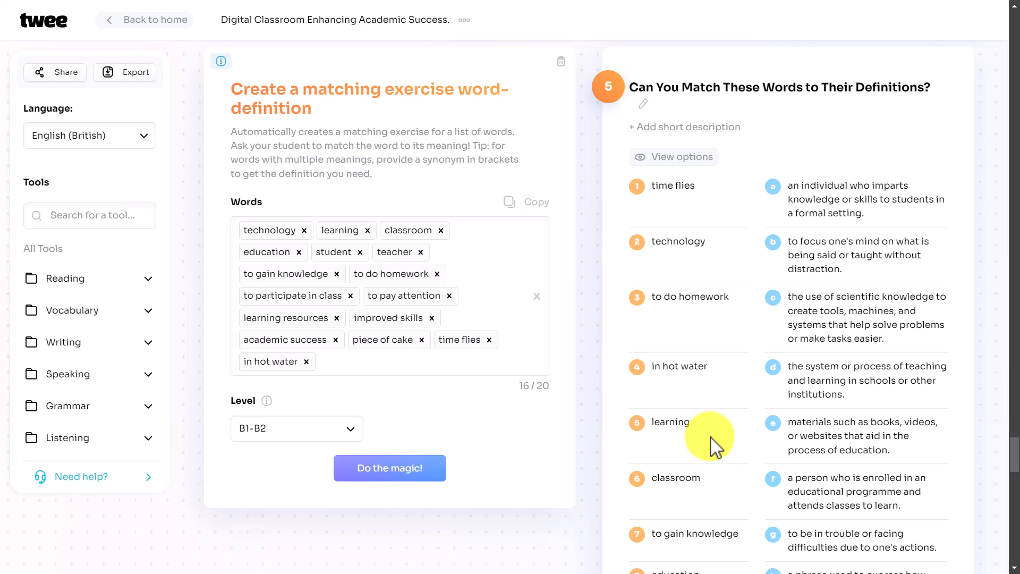
Export the whole project to Google Forms.
click(125, 74)
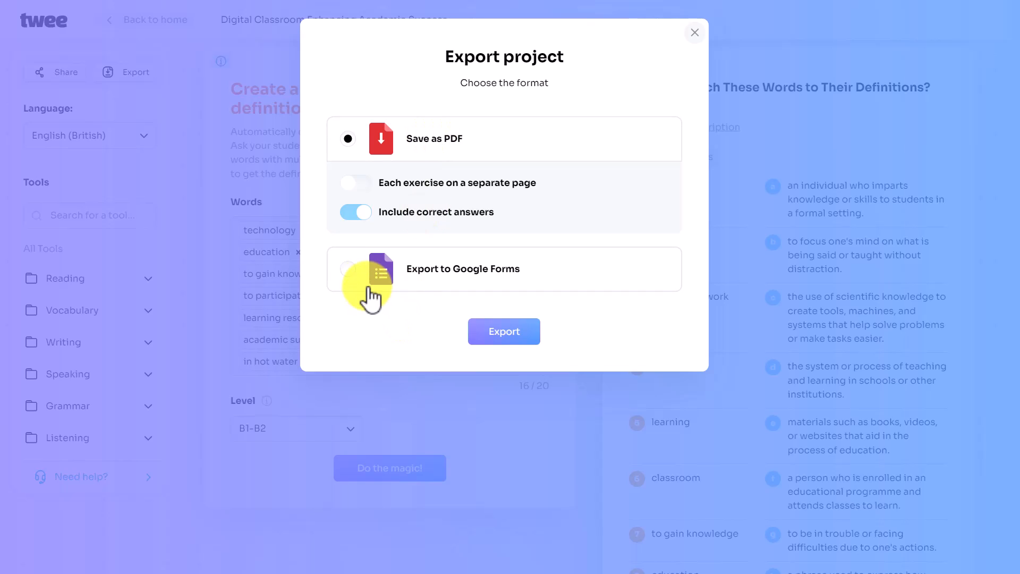
click(352, 276)
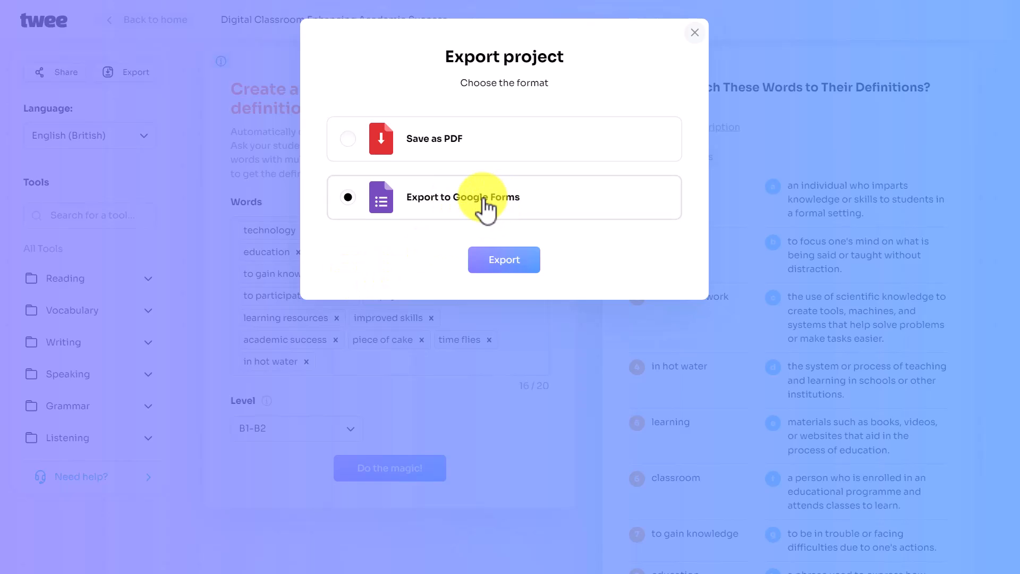
click(504, 266)
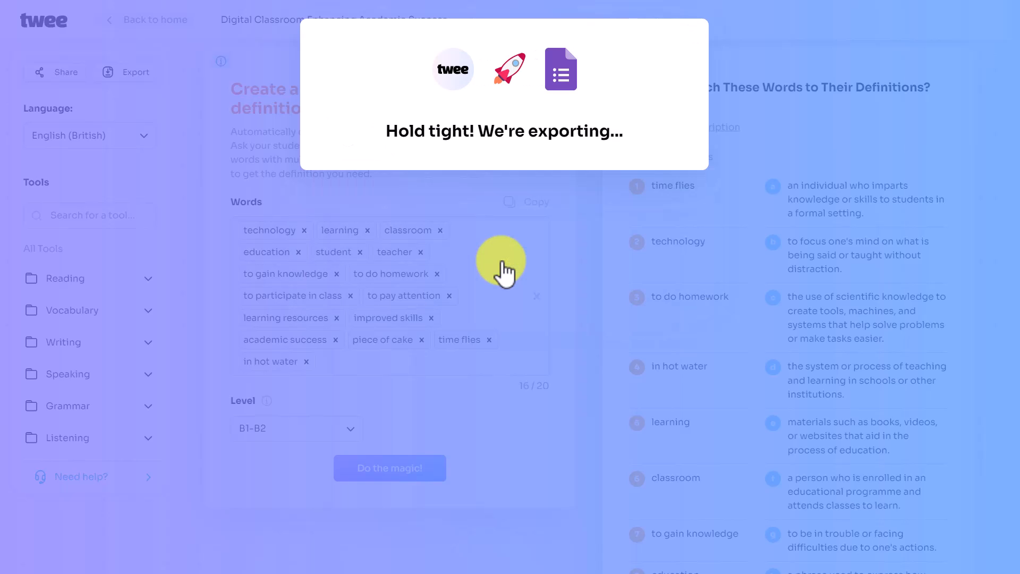
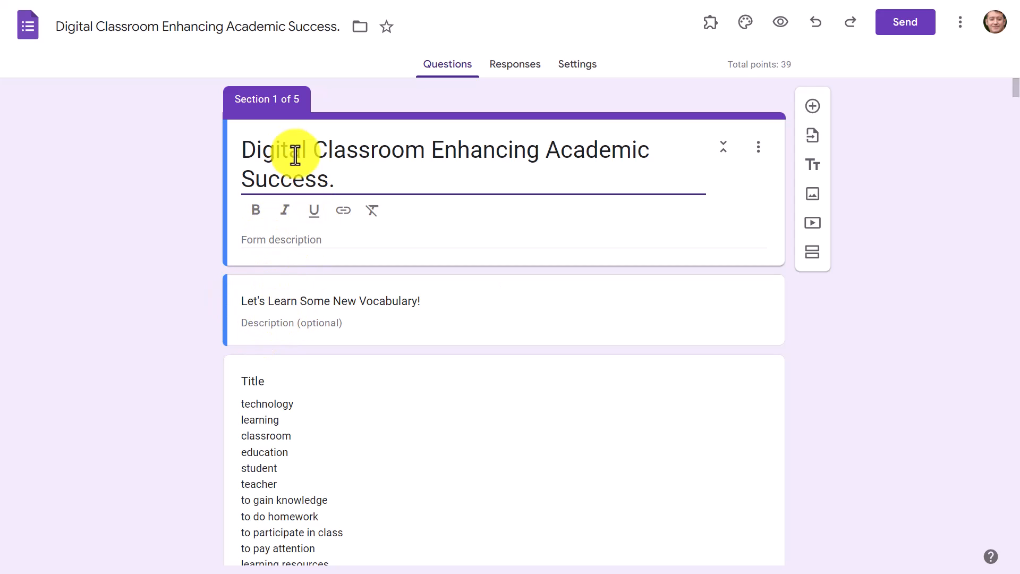
Delete the "Let's Learn Some New Vocabulary!" title item from the first section of the exported form.
click(335, 242)
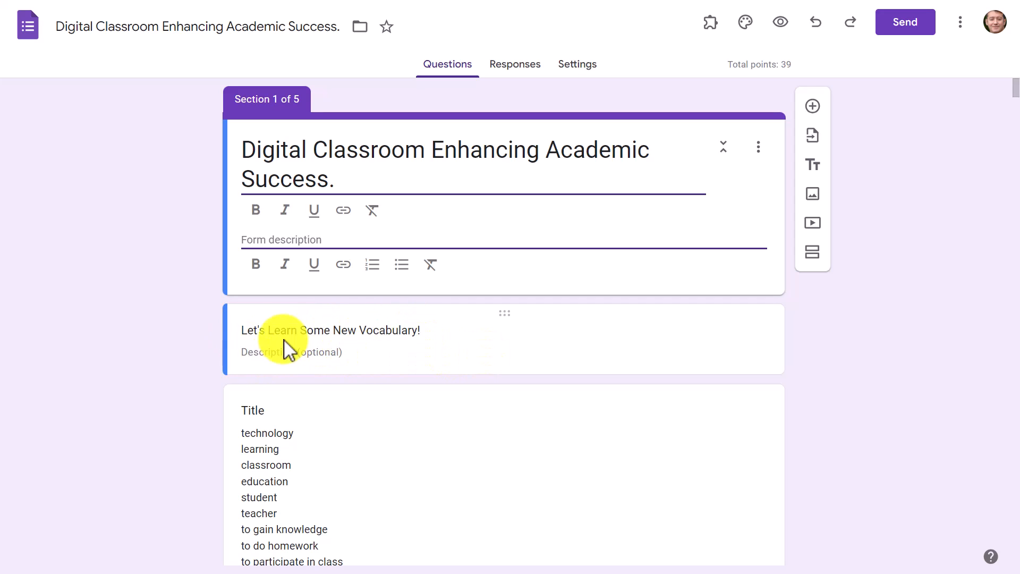
click(269, 330)
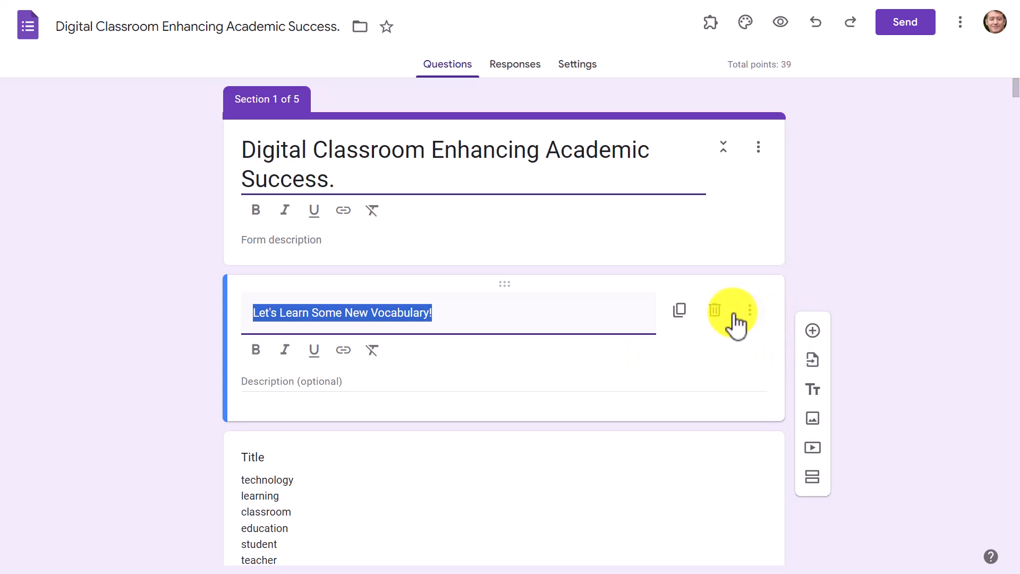
click(716, 311)
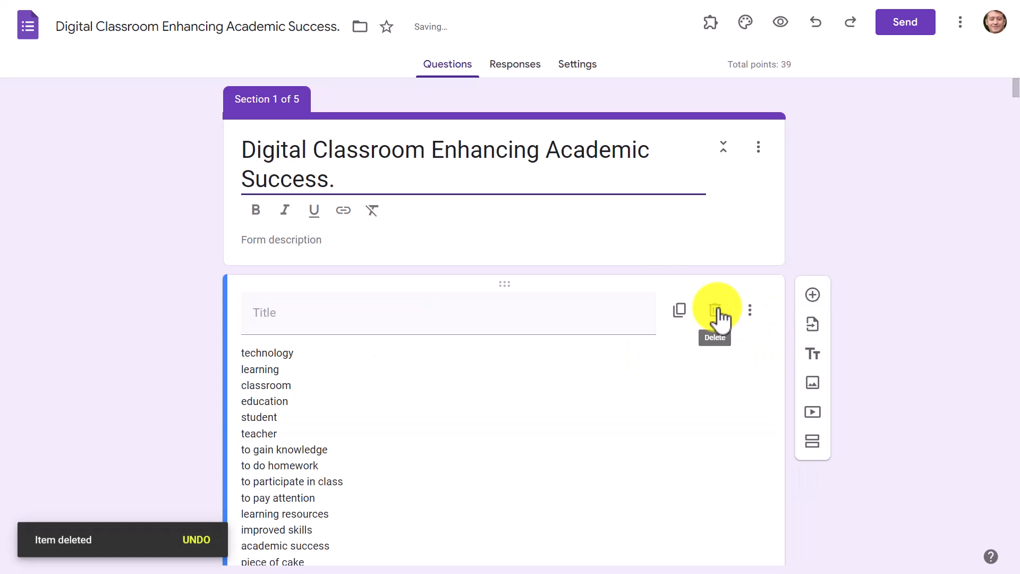
Title the vocabulary list item in the first section "List of vocabulary on topic of education- Read and do the following exercises".
click(325, 241)
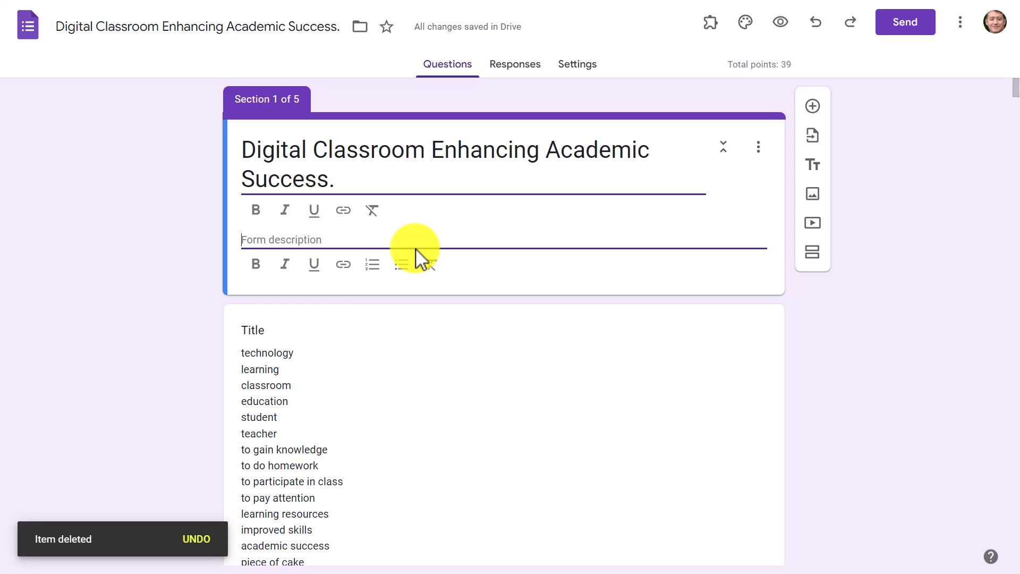
click(287, 333)
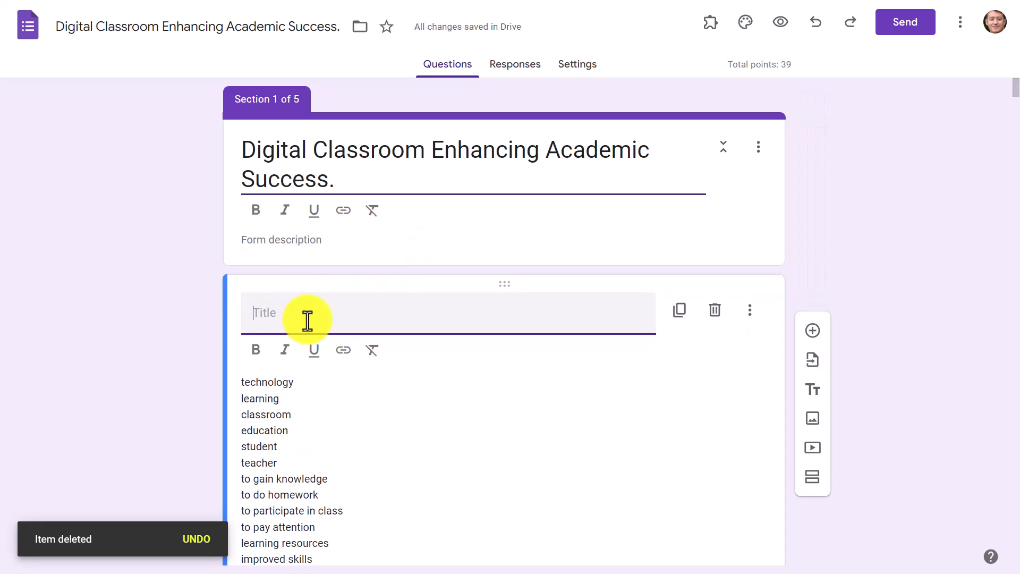
text(Li)
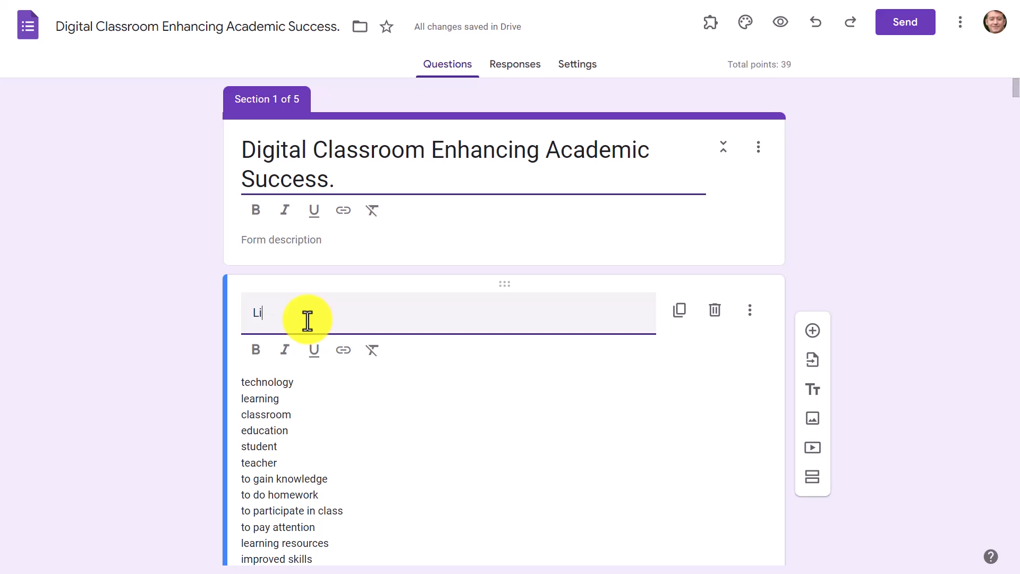
text(st of vocabulary on topic of edu)
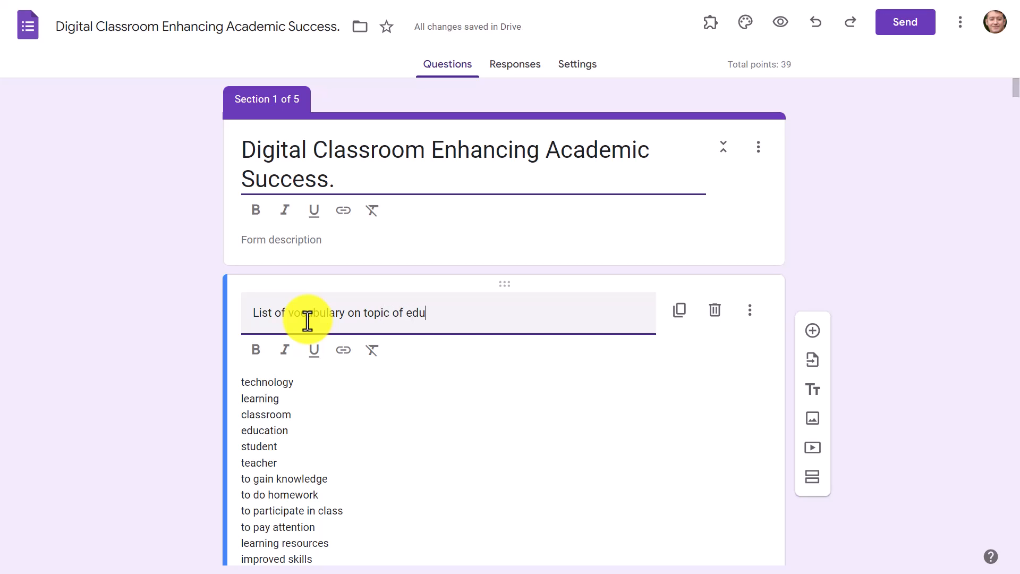
text(cation- Read and do the following ex)
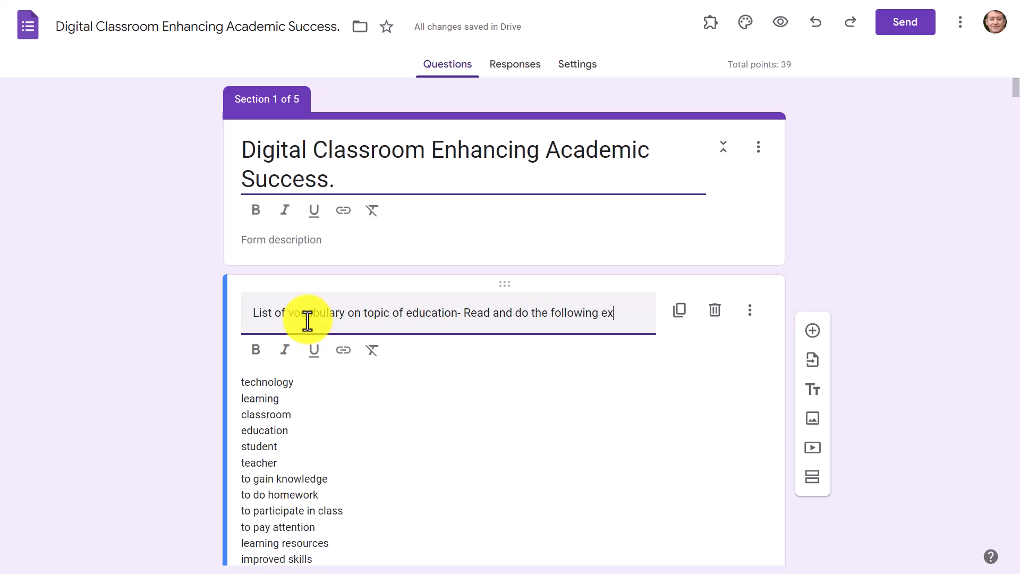
text(ercises)
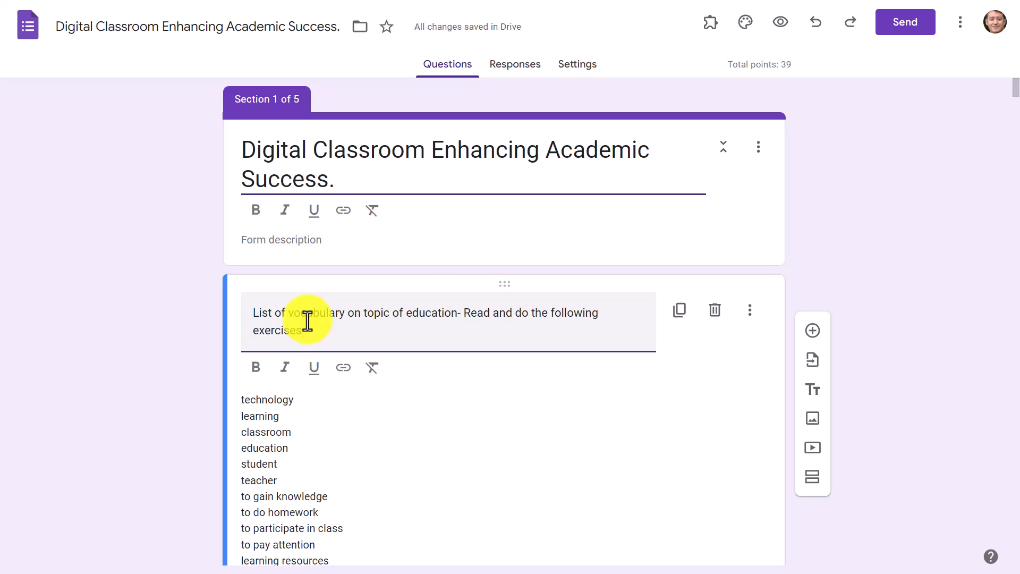
click(627, 229)
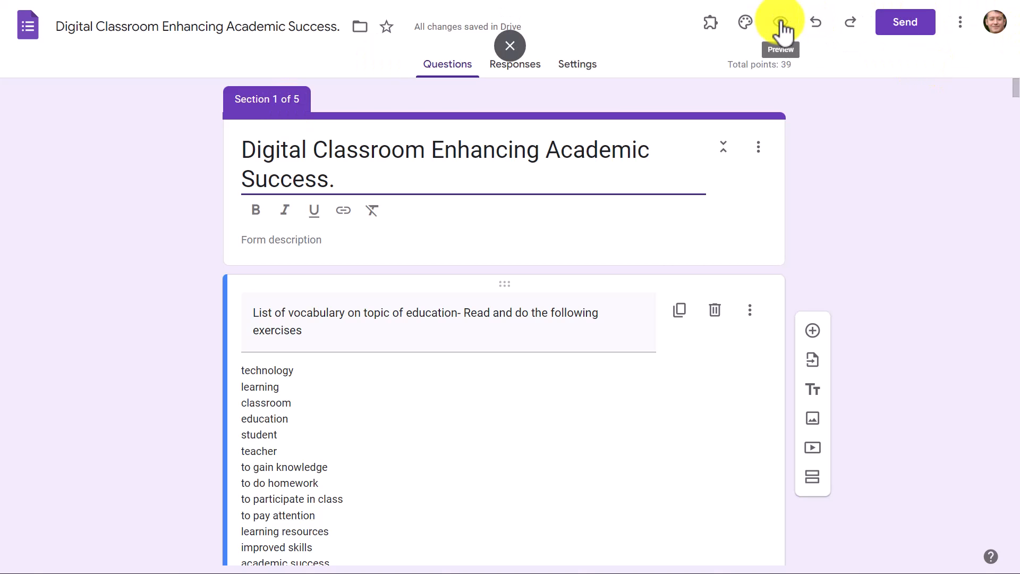
Review the reading passage with its multiple-choice questions in section 3 and the word-definition matching questions in section 4.
drag(1014, 82, 1015, 110)
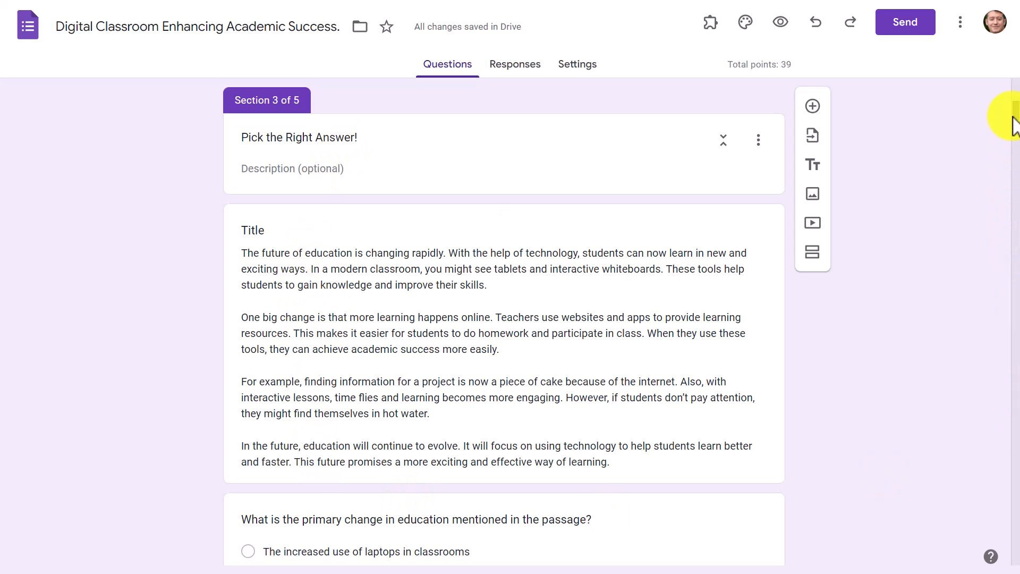
scroll(1016, 121, down, 3)
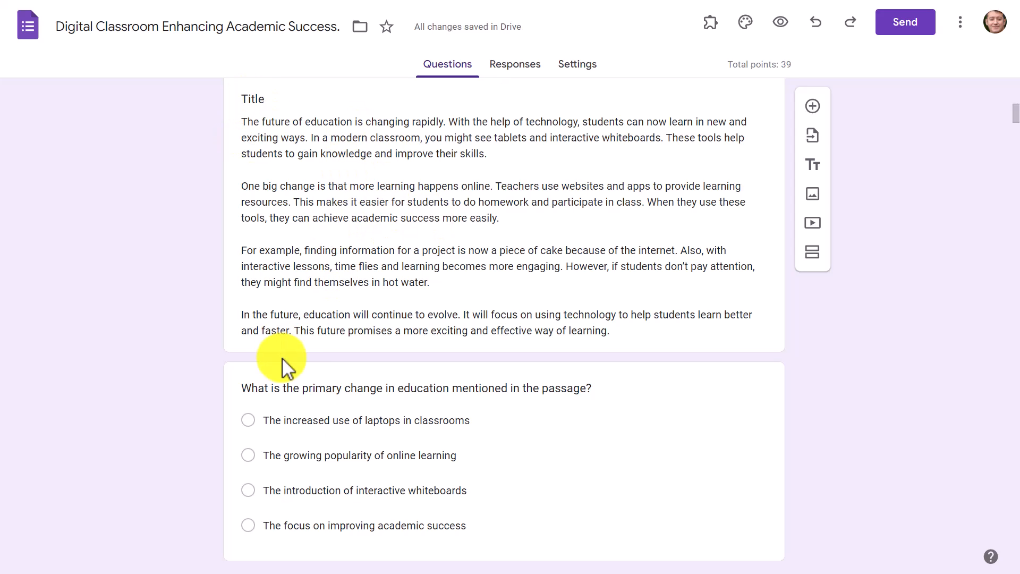
scroll(1016, 122, down, 1)
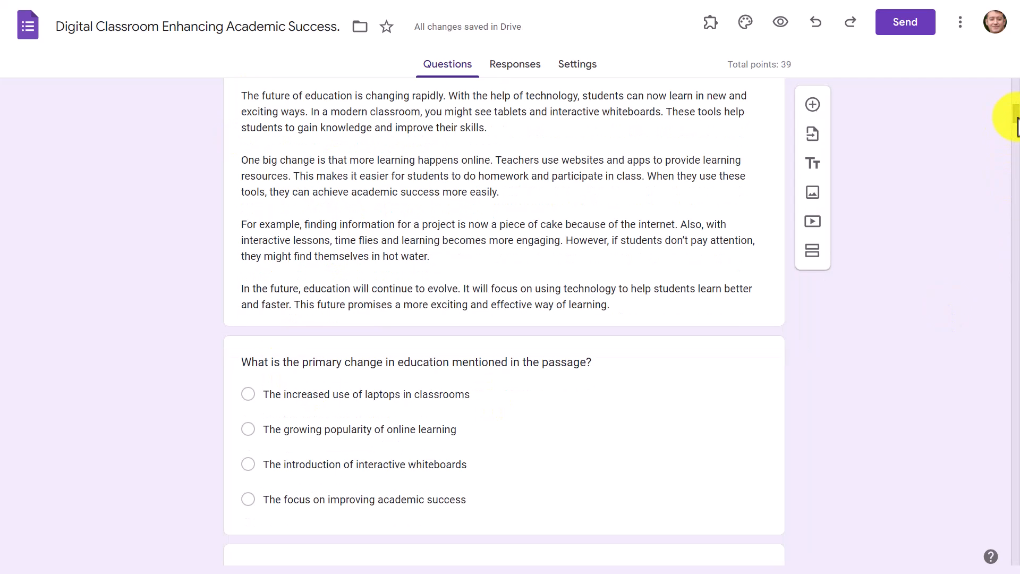
scroll(1016, 122, down, 3)
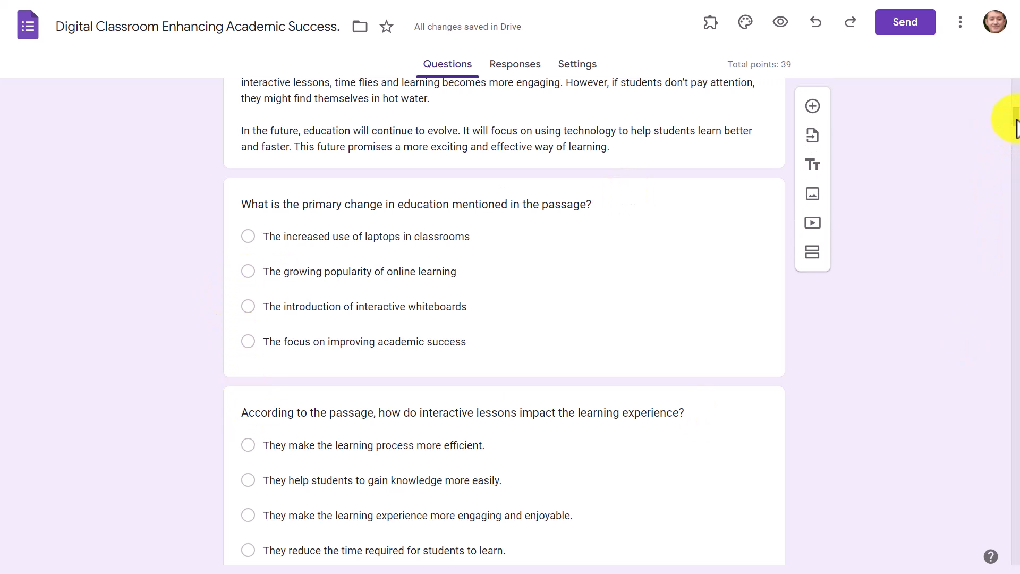
drag(1016, 122, 1014, 151)
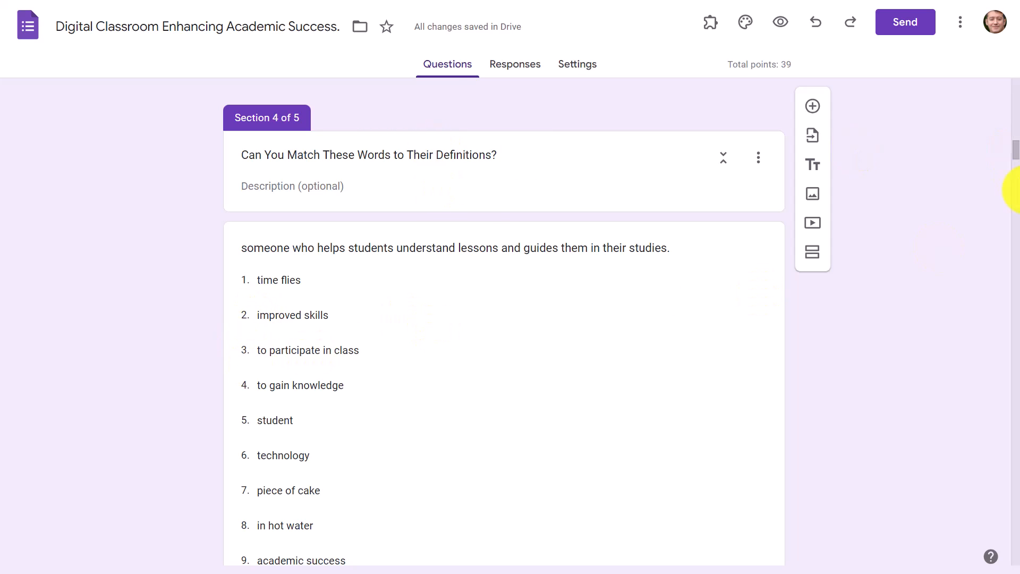
mouse_move(1015, 153)
mouse_down()
mouse_move(1014, 176)
mouse_move(1016, 147)
mouse_up()
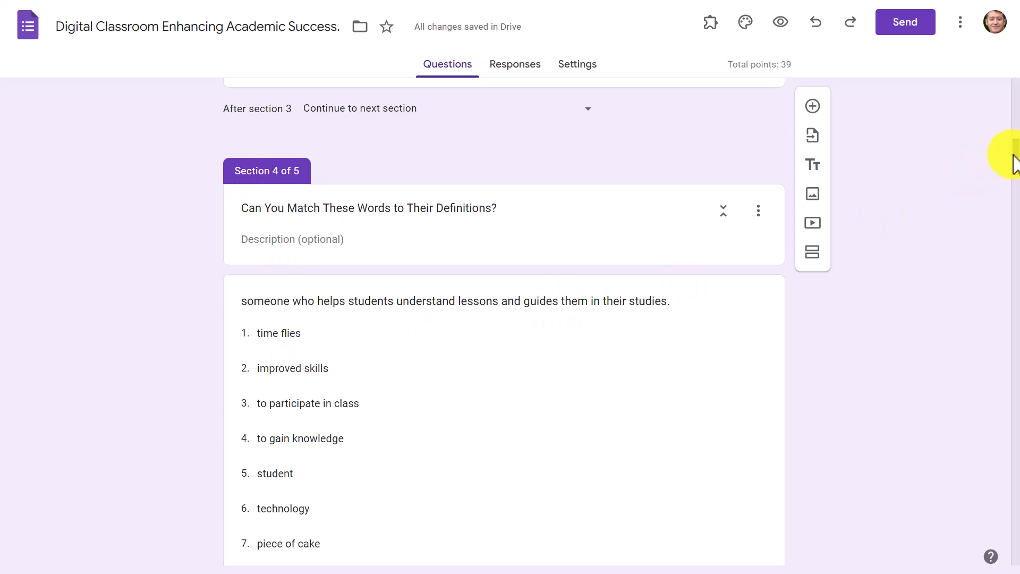
scroll(1016, 152, up, 4)
mouse_move(1015, 154)
mouse_down()
mouse_move(1014, 136)
mouse_move(1016, 162)
mouse_up()
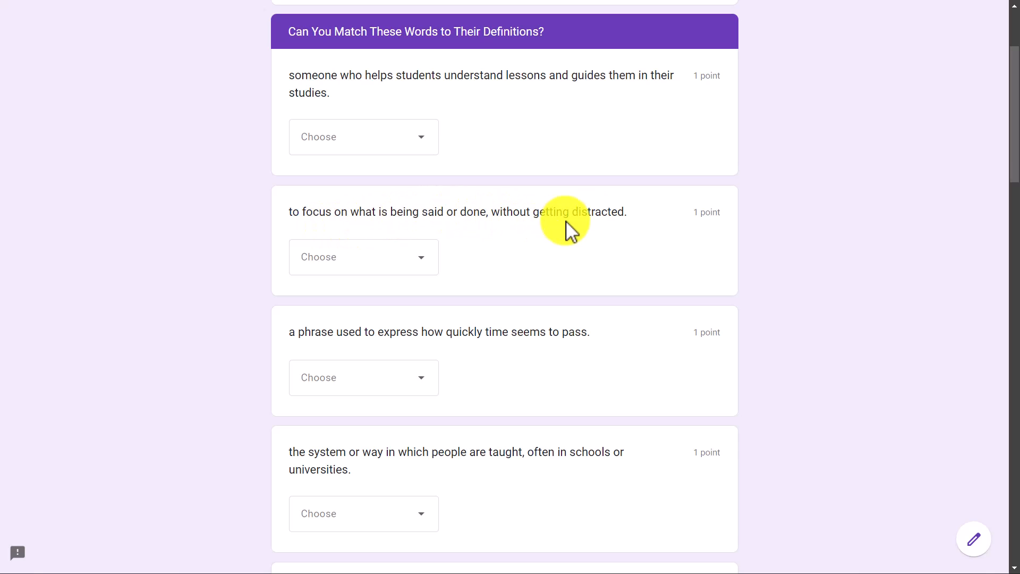
In the form preview, answer the focusing definition with "to pay attention" and the quickly passing time definition with "in hot water".
click(426, 259)
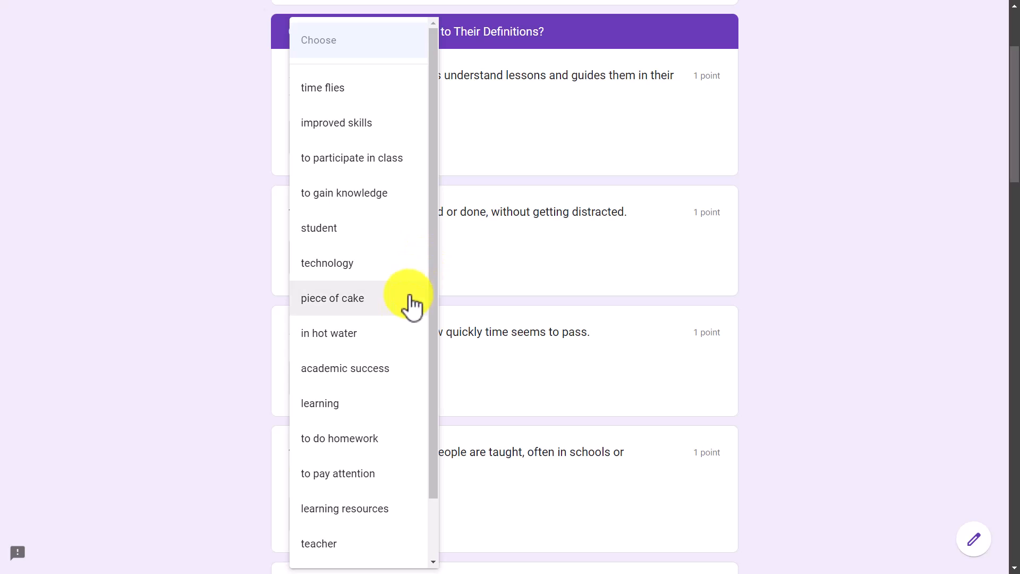
click(336, 477)
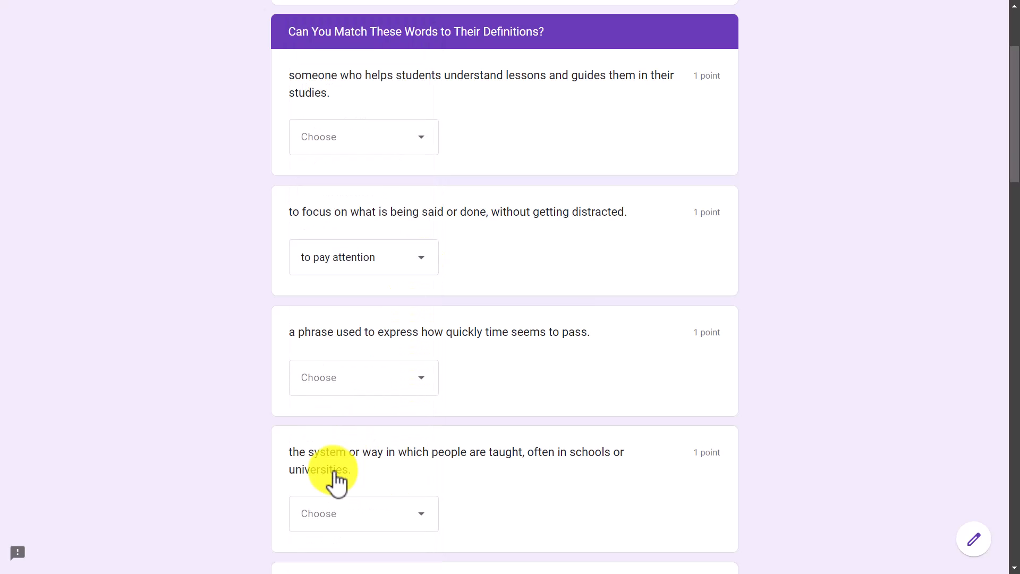
click(420, 378)
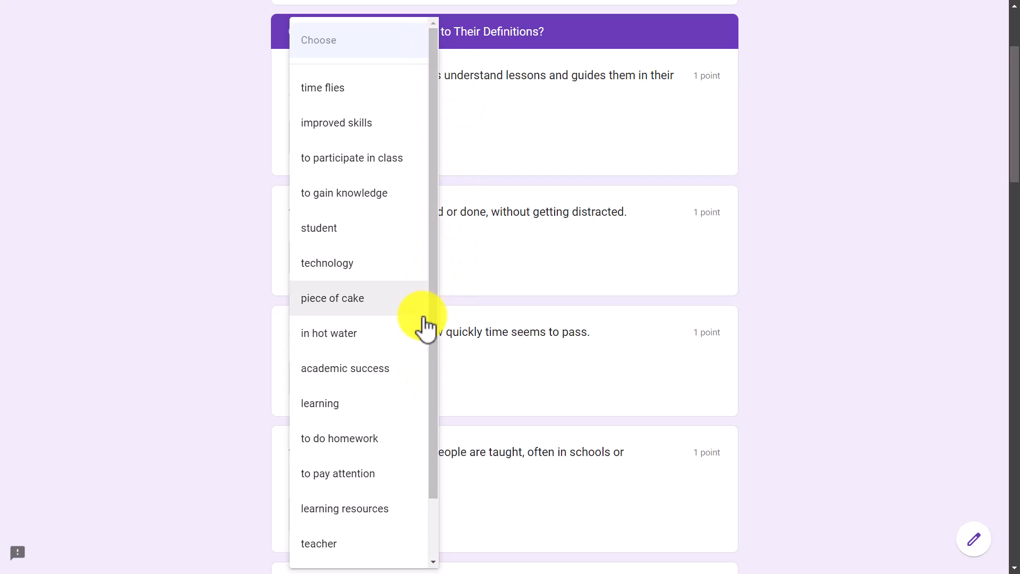
click(337, 334)
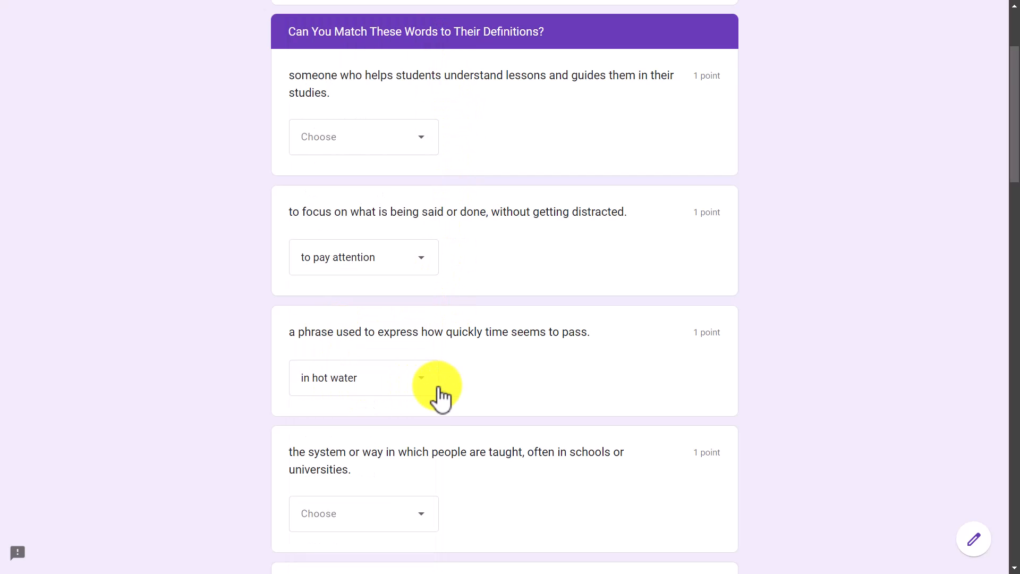
Examine the answer choices for the "achieving good results in schoolwork or examinations" definition near the end of the previewed form.
drag(1018, 160, 986, 546)
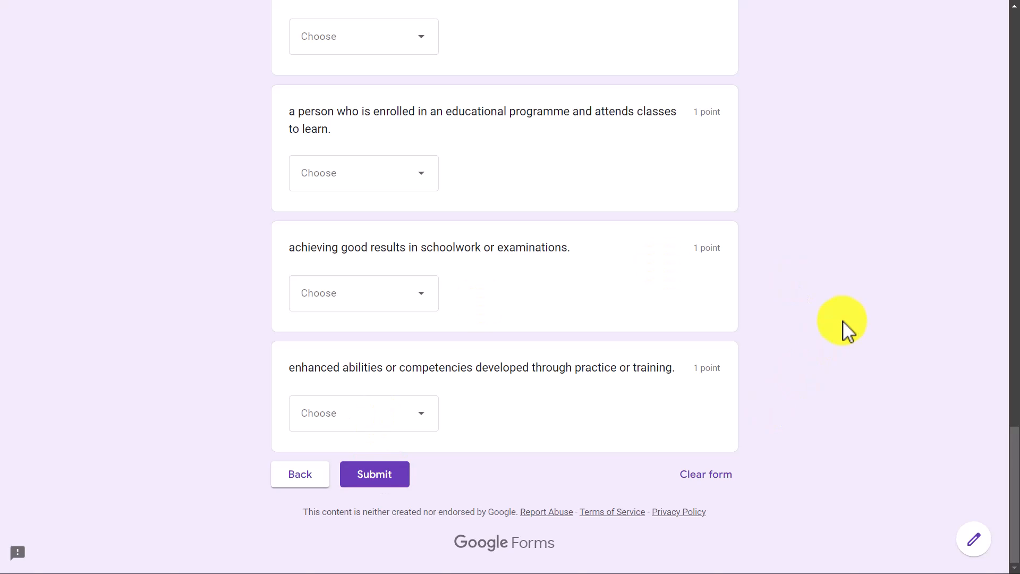
click(434, 298)
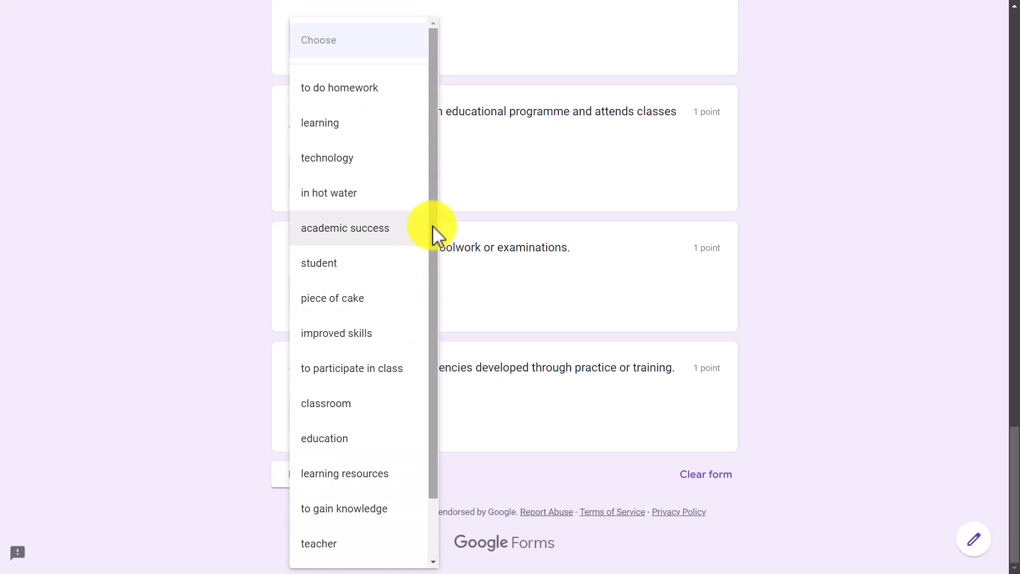
scroll(432, 233, down, 2)
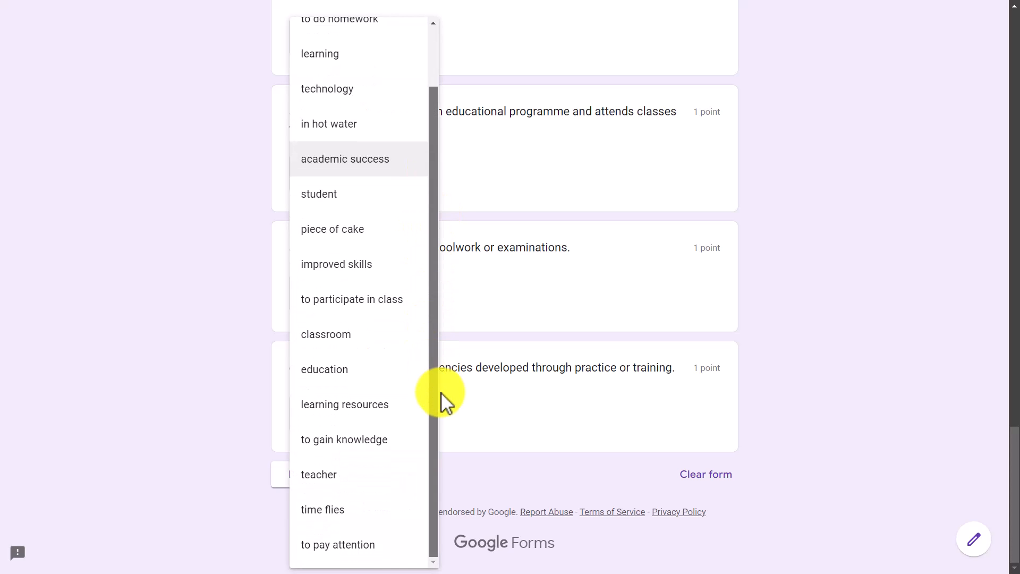
scroll(444, 266, up, 1)
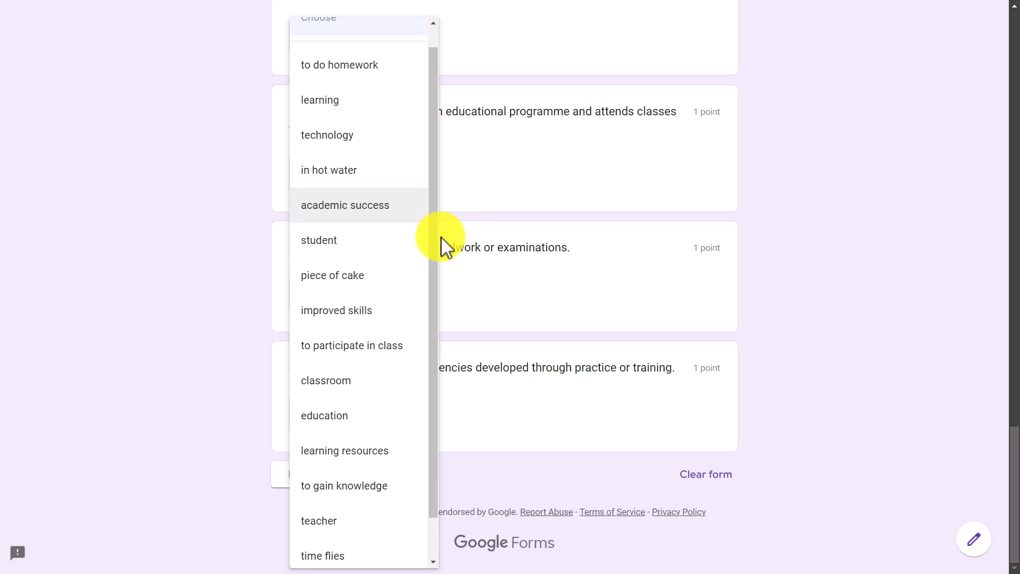
mouse_move(430, 186)
mouse_down()
mouse_move(431, 374)
mouse_move(431, 172)
mouse_up()
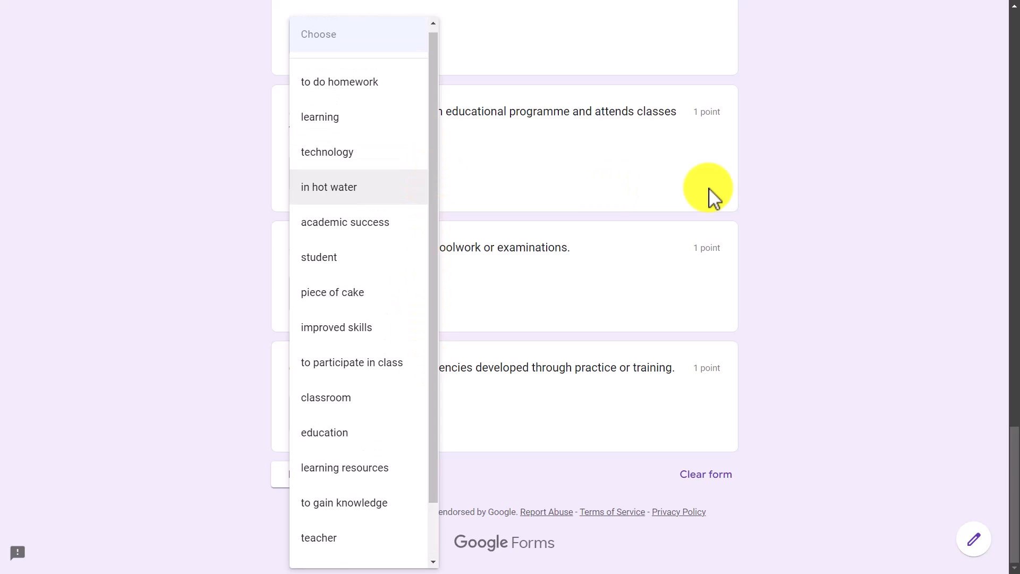